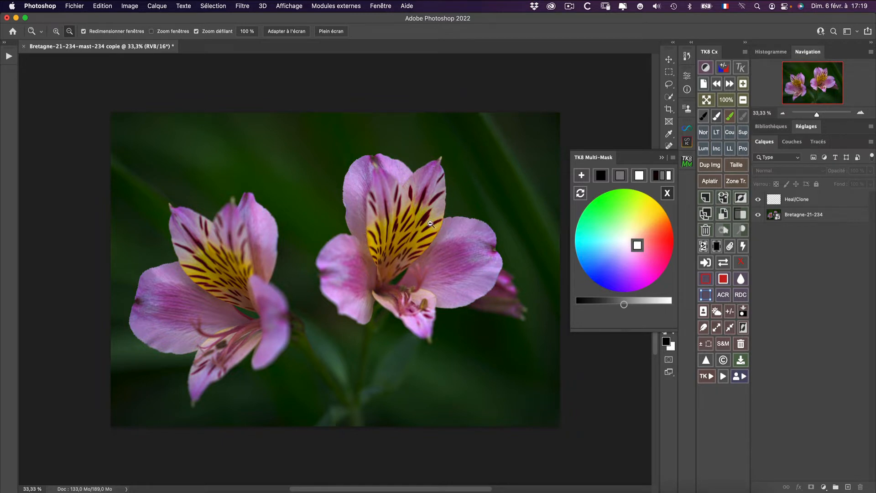
Generate a TK8 colour mask from the purple (#6a4173) sampled on the left flower's large outer petal.
left_click(667, 193)
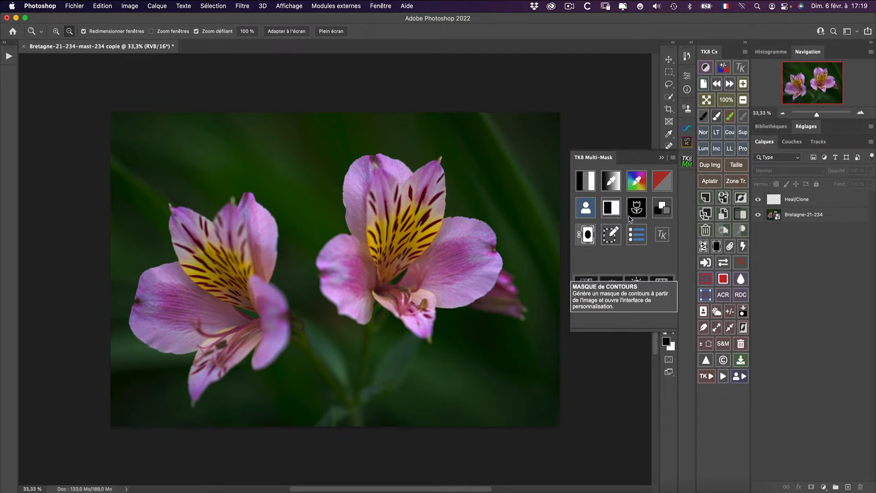
left_click(637, 184)
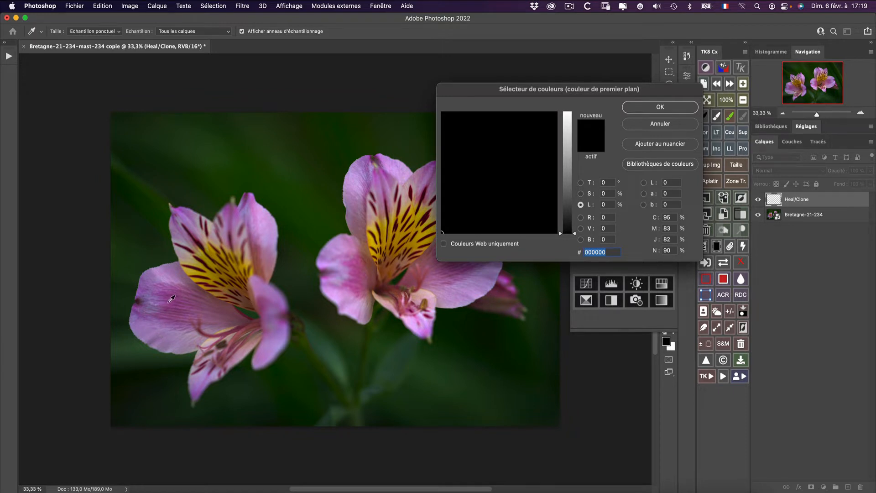
left_click(171, 299)
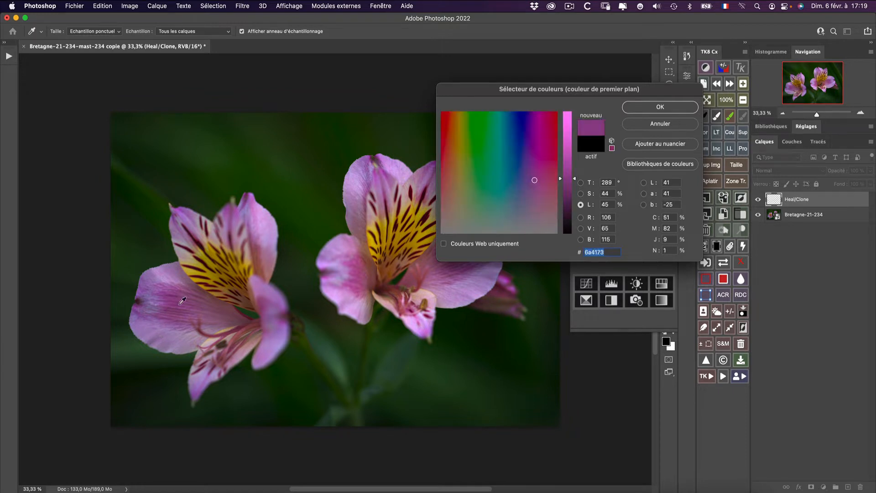
left_click(660, 108)
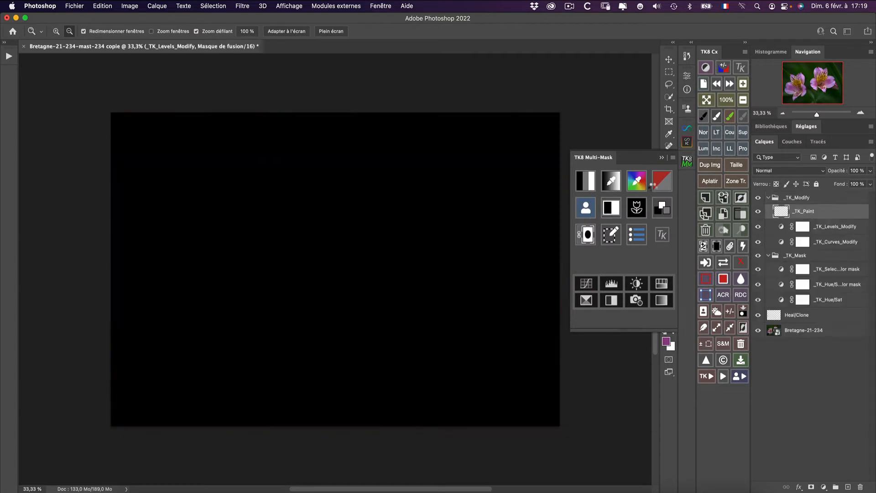
left_click(651, 186)
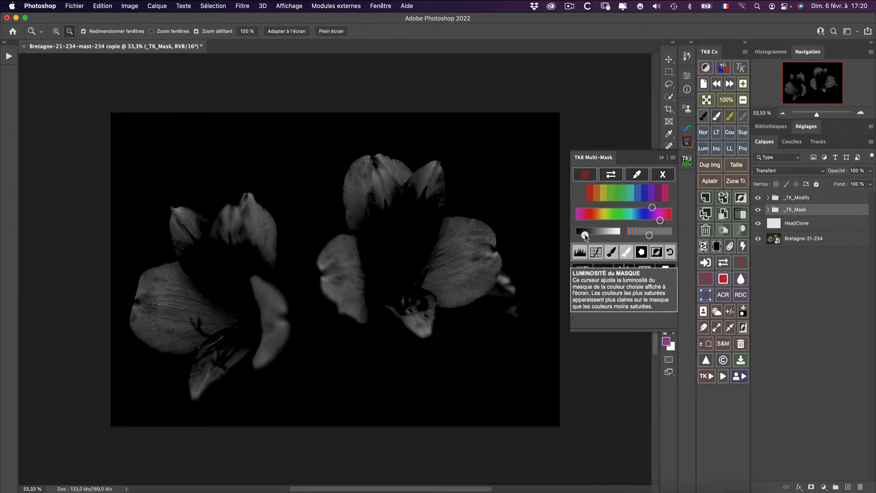
Refine the purple petal mask with slightly higher brightness, a wider colour transition and a Levels midtone of 1.15.
left_click_drag(585, 235, 589, 236)
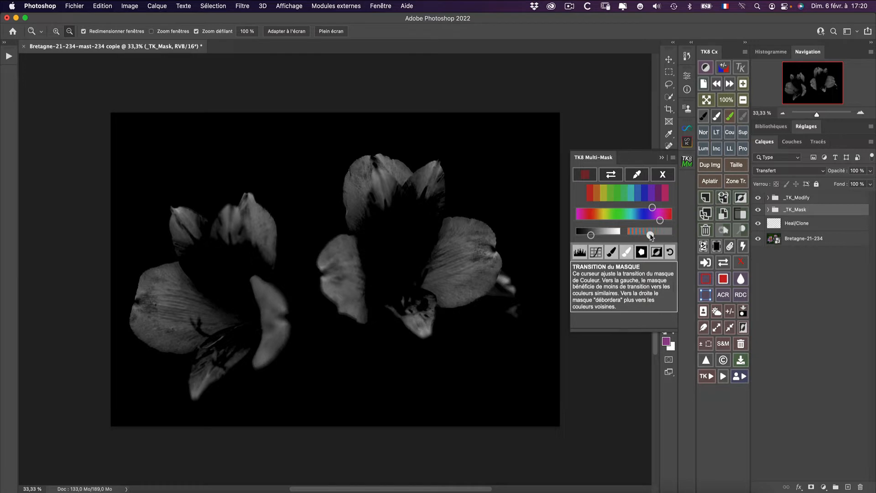
left_click_drag(653, 235, 655, 235)
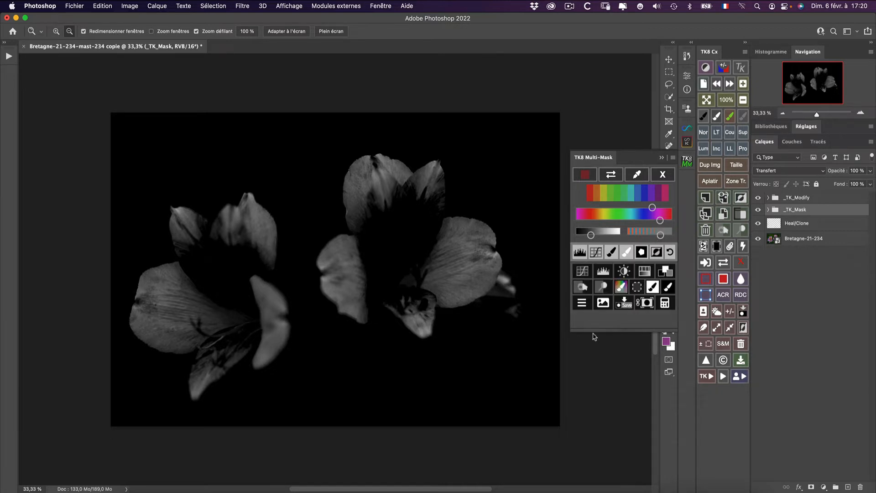
left_click(579, 251)
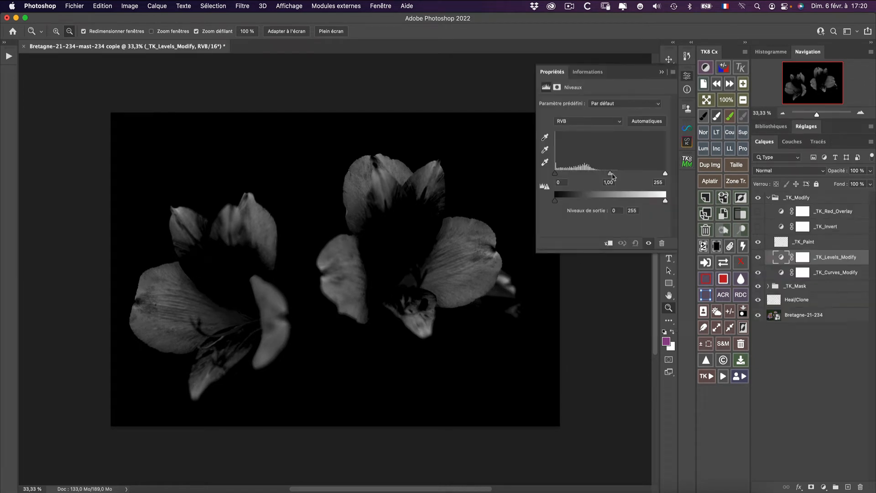
left_click_drag(611, 176, 607, 174)
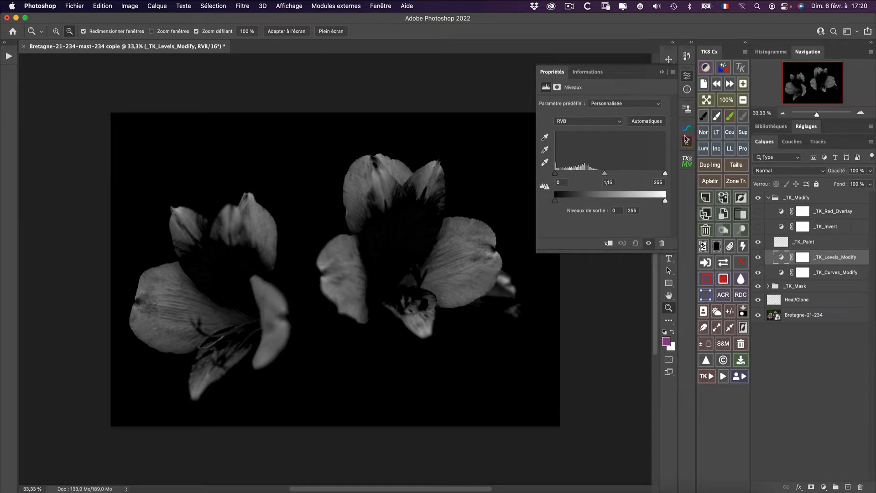
Output the petal mask to a Hue/Saturation layer with hue +12, saturation +40 and lightness +8, comparing before and after.
left_click(688, 163)
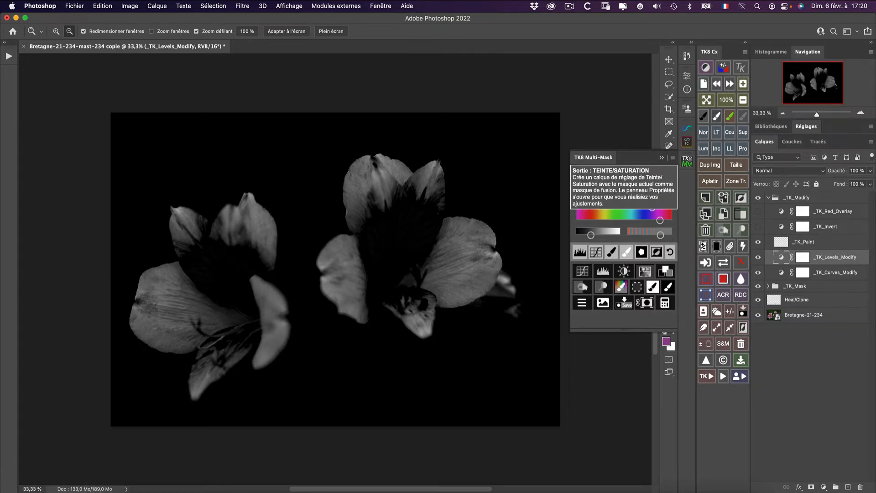
left_click(622, 287)
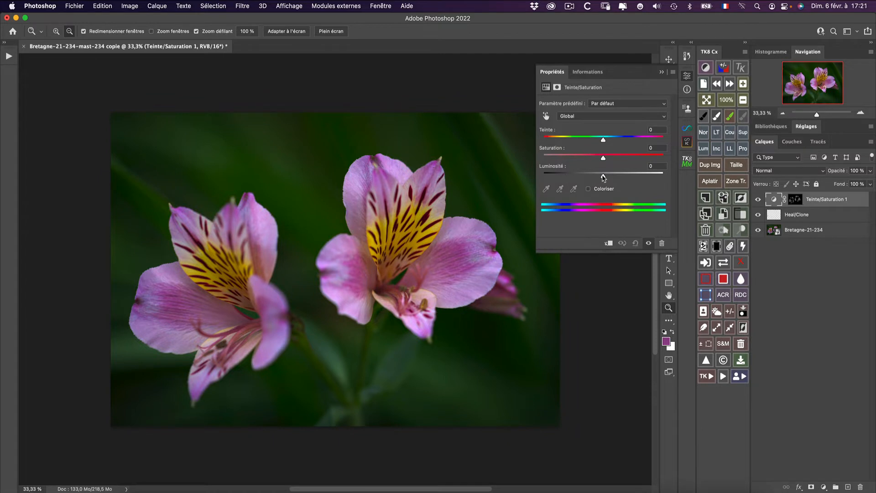
left_click_drag(603, 162, 634, 164)
left_click_drag(597, 178, 610, 180)
left_click(759, 199)
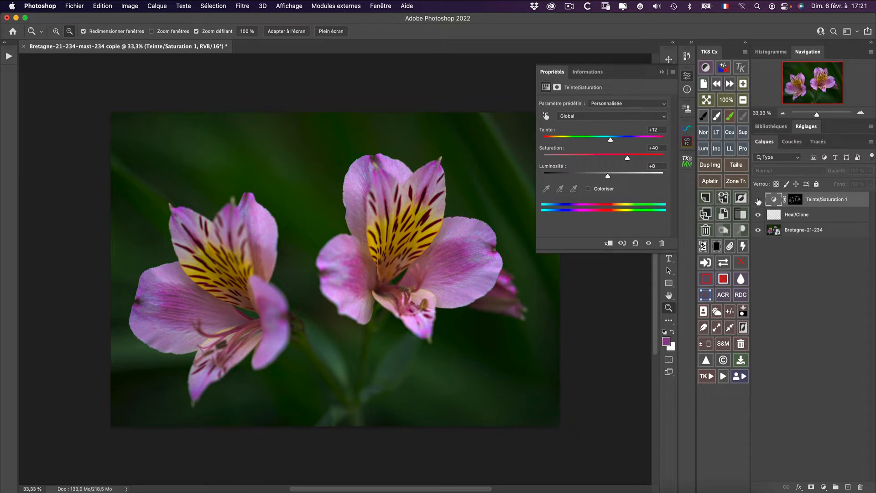
left_click(757, 204)
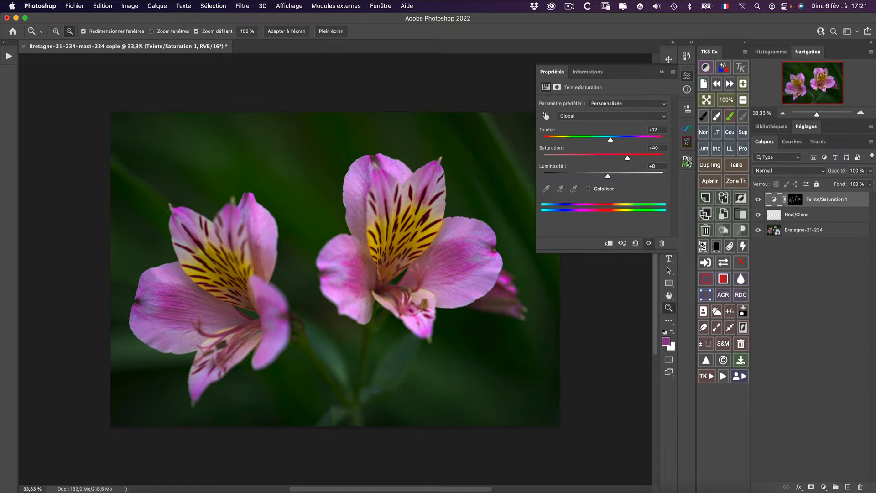
Generate a second colour mask from the yellow (#ada427) sampled at the right flower's centre.
left_click(687, 163)
left_click(641, 182)
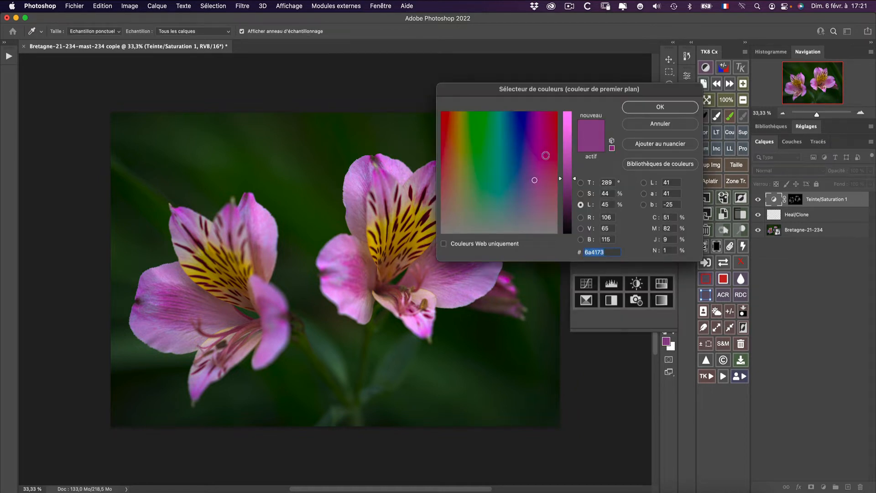
left_click(376, 236)
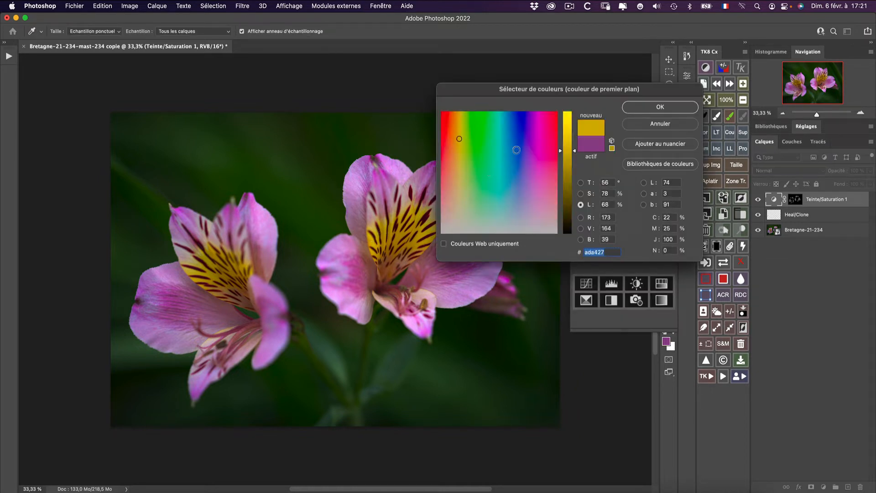
left_click(634, 111)
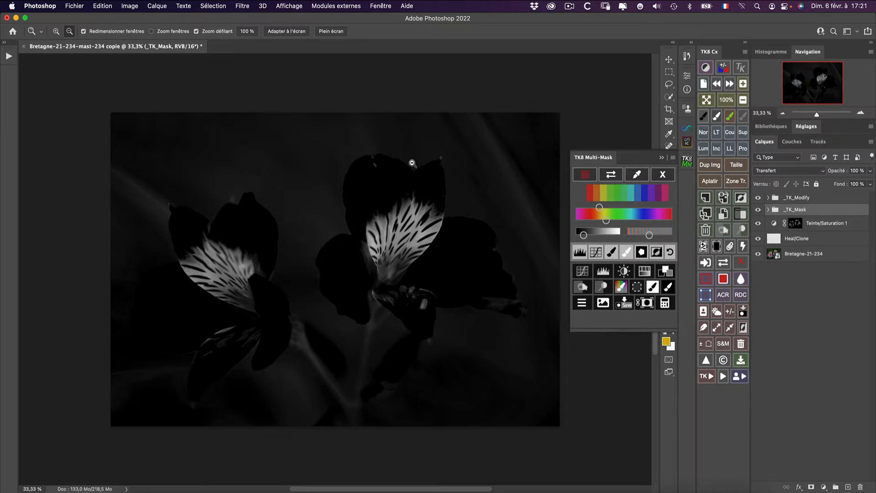
Lasso both flowers' yellow centres and the stems, subtracting the background area between the two flowers from the selection.
left_click(669, 84)
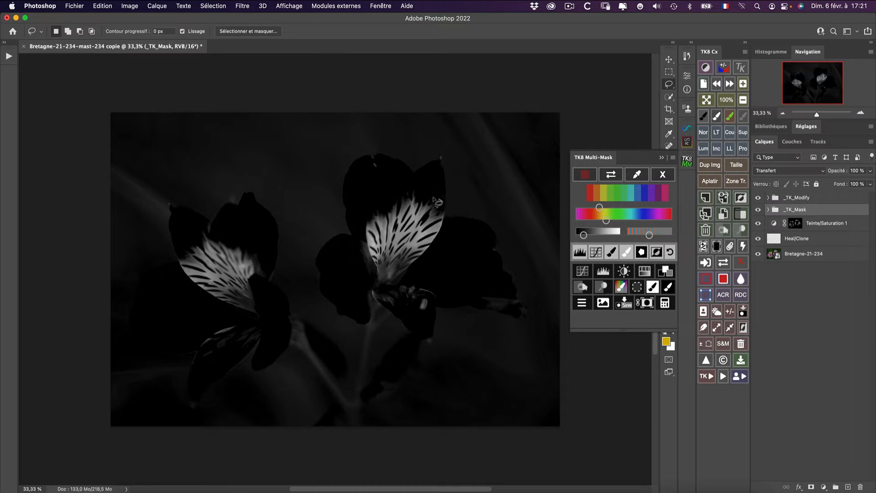
mouse_move(443, 201)
left_mouse_down()
mouse_move(358, 200)
mouse_move(355, 260)
mouse_move(288, 260)
mouse_move(196, 226)
mouse_move(173, 233)
mouse_move(166, 270)
mouse_move(197, 312)
mouse_move(185, 363)
mouse_move(195, 377)
mouse_move(246, 364)
mouse_move(316, 379)
mouse_move(359, 435)
mouse_move(368, 369)
mouse_move(393, 305)
mouse_move(403, 291)
mouse_move(424, 325)
mouse_move(440, 298)
mouse_move(452, 205)
mouse_move(427, 197)
left_mouse_up()
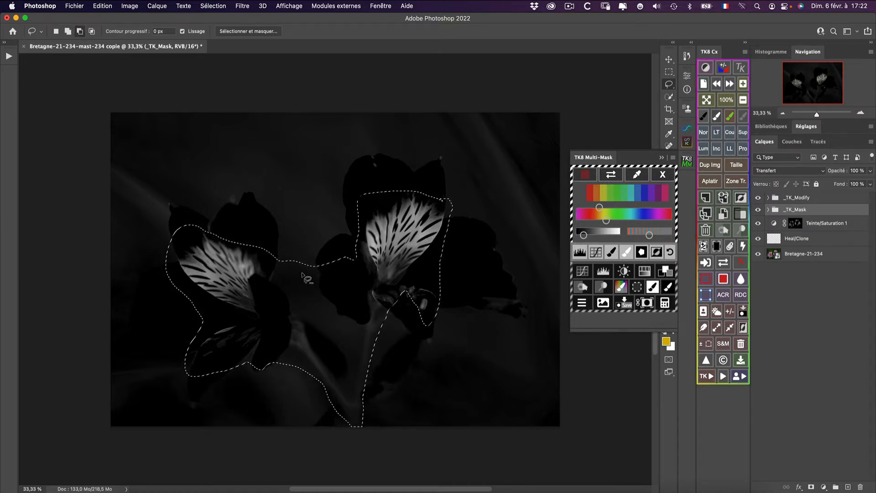
mouse_move(302, 273)
left_mouse_down()
mouse_move(280, 271)
mouse_move(287, 297)
mouse_move(351, 374)
mouse_move(361, 302)
mouse_move(349, 255)
mouse_move(319, 244)
mouse_move(287, 261)
left_mouse_up()
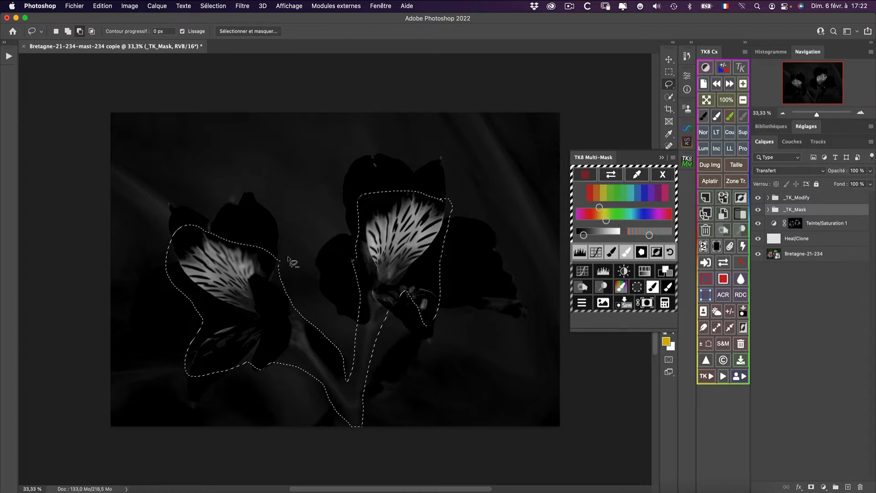
Black out the yellow mask outside the lasso selection with a feather radius of 27.3 pixels.
left_click(641, 252)
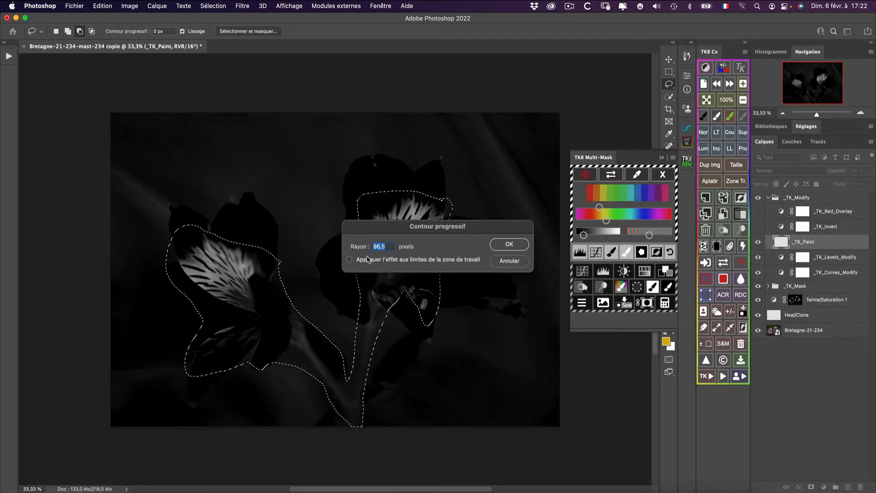
left_click_drag(355, 246, 75, 250)
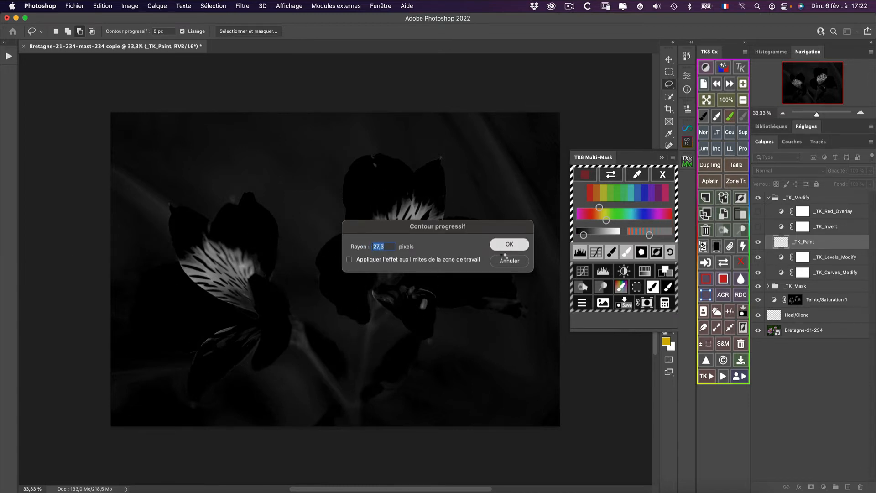
left_click(507, 245)
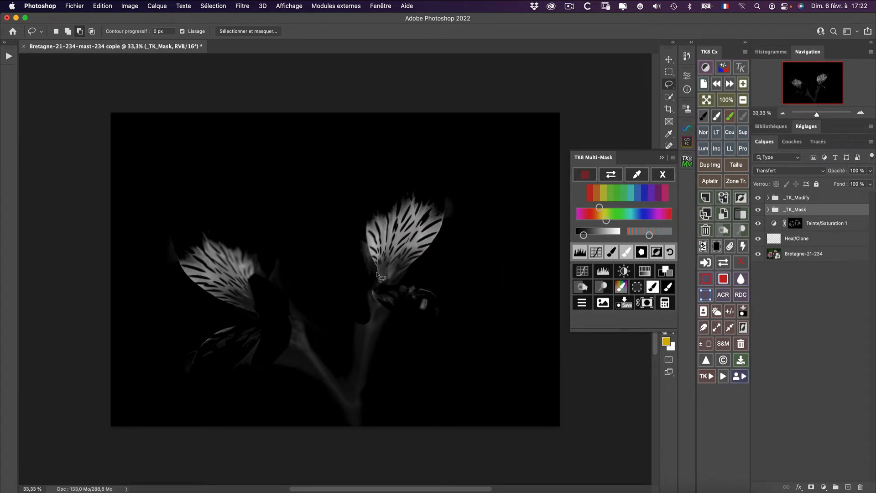
Paint black on the mask at 63% flow to remove leftover grey around the petals and stems.
left_click(592, 257)
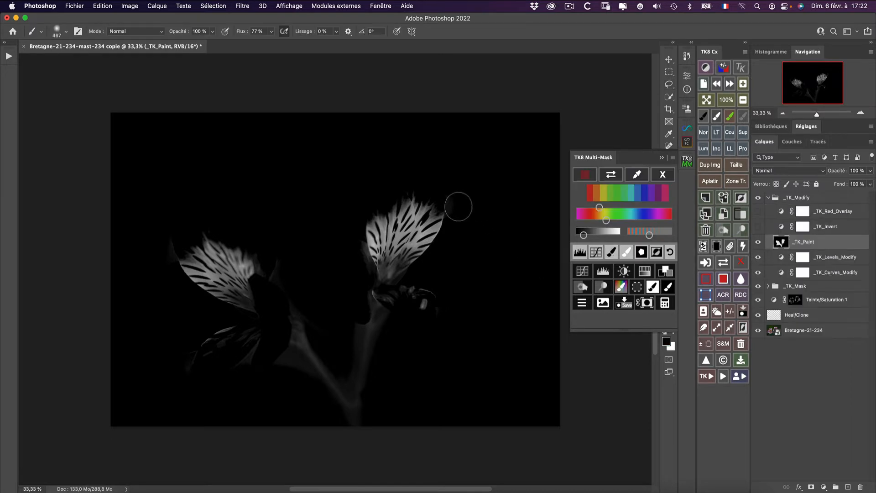
left_click_drag(242, 30, 235, 31)
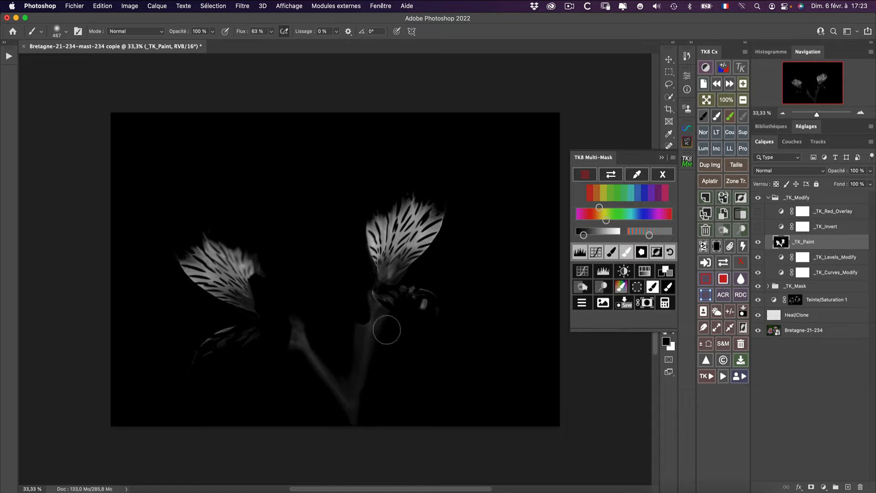
mouse_move(357, 337)
left_mouse_down()
mouse_move(361, 312)
mouse_move(344, 381)
mouse_move(299, 321)
left_mouse_up()
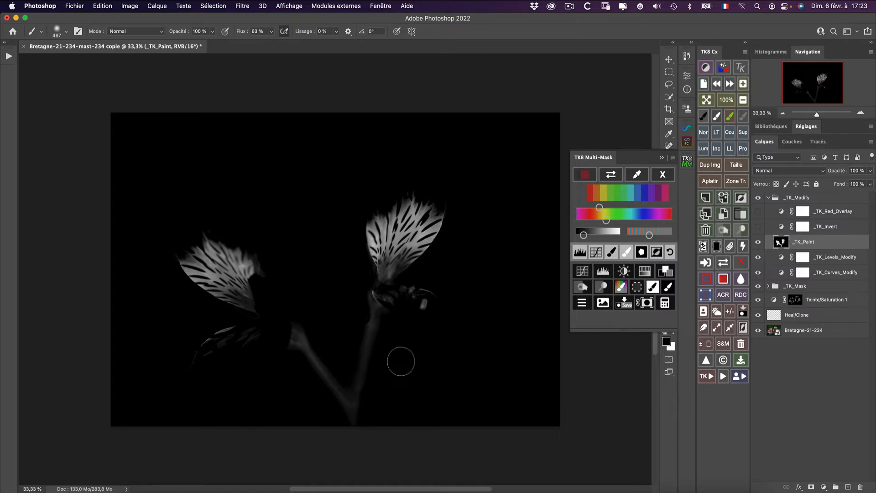
Output the yellow mask to a Hue/Saturation layer with hue +2, saturation +9 and lightness +11, comparing before and after.
left_click(644, 272)
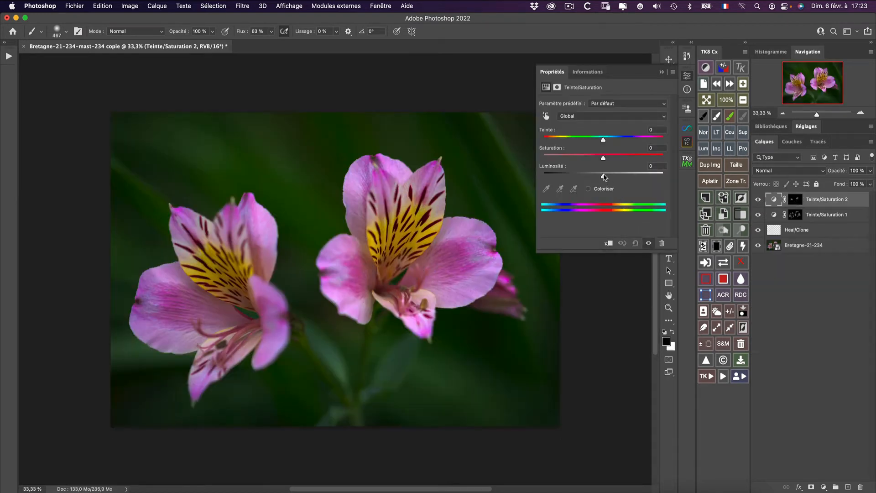
mouse_move(605, 158)
left_mouse_down()
mouse_move(666, 159)
mouse_move(612, 158)
left_mouse_up()
left_click_drag(604, 178, 601, 142)
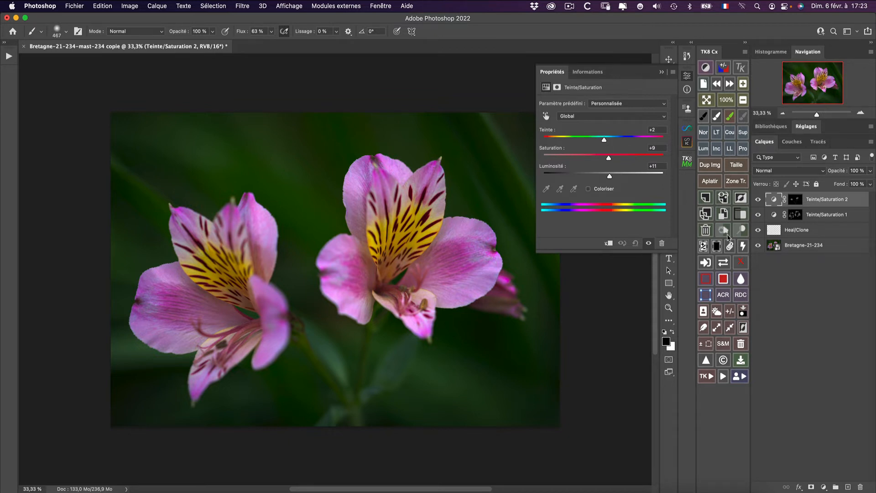
left_click(759, 200)
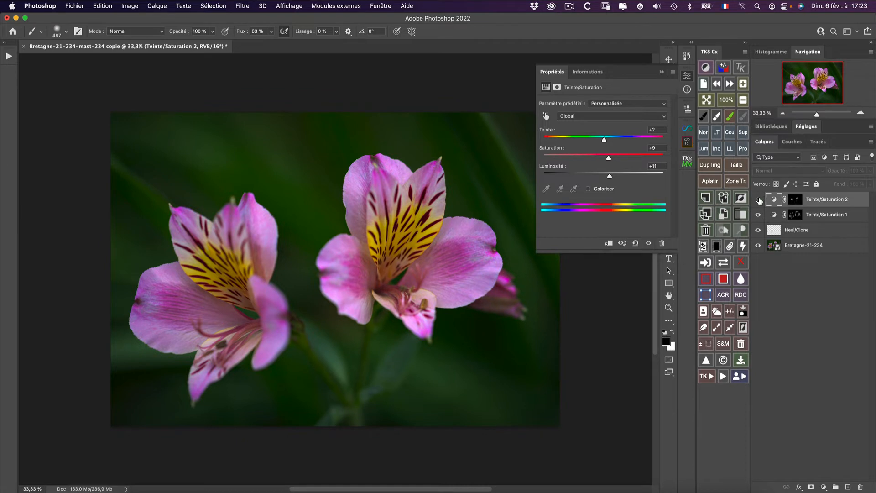
left_click(759, 201)
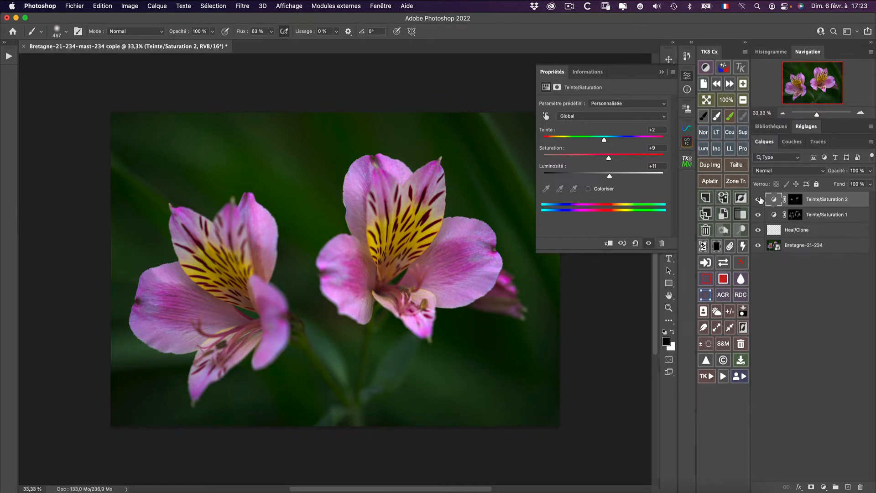
left_click(758, 200)
left_click(758, 201)
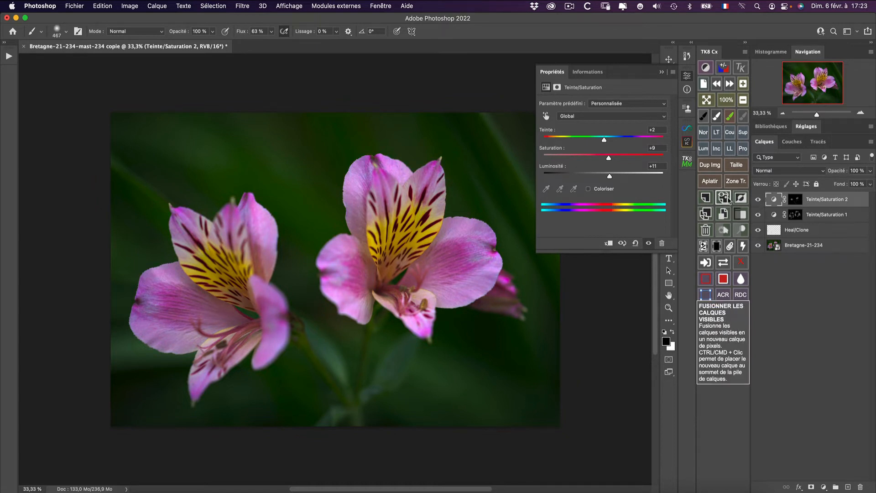
Generate a third colour mask from the dark green background above the left flower and widen its transition slightly.
left_click(786, 298)
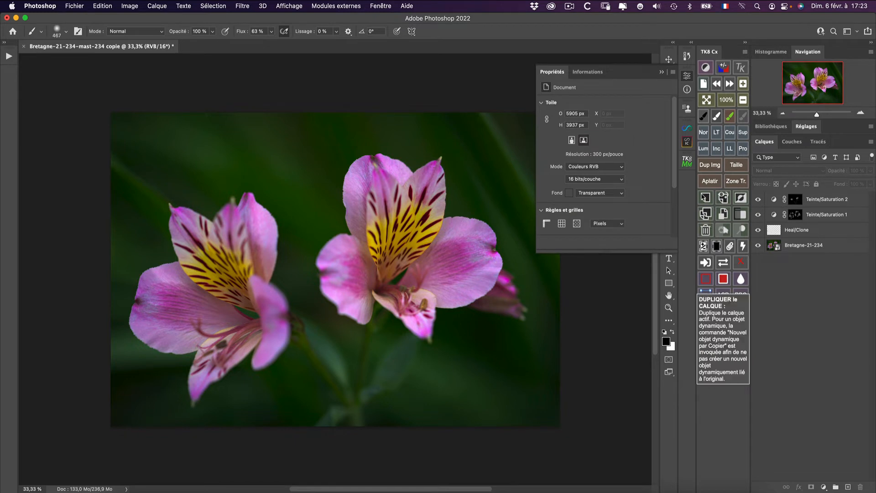
left_click(686, 164)
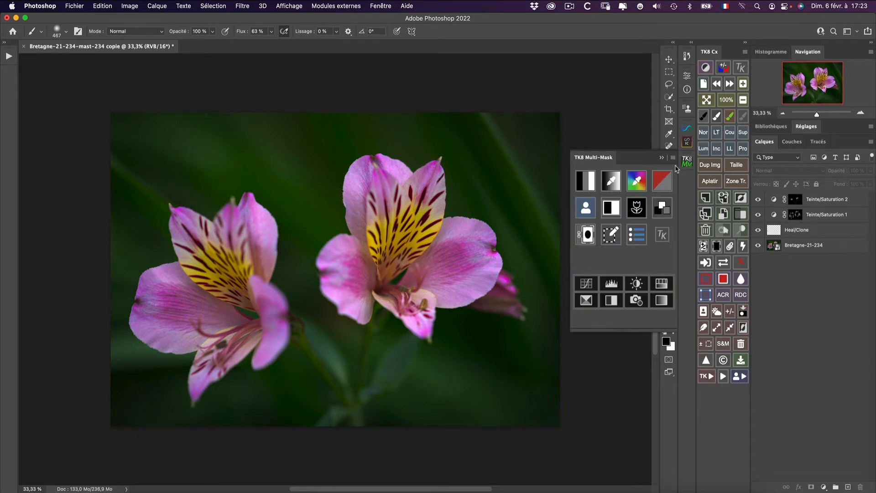
left_click(637, 182)
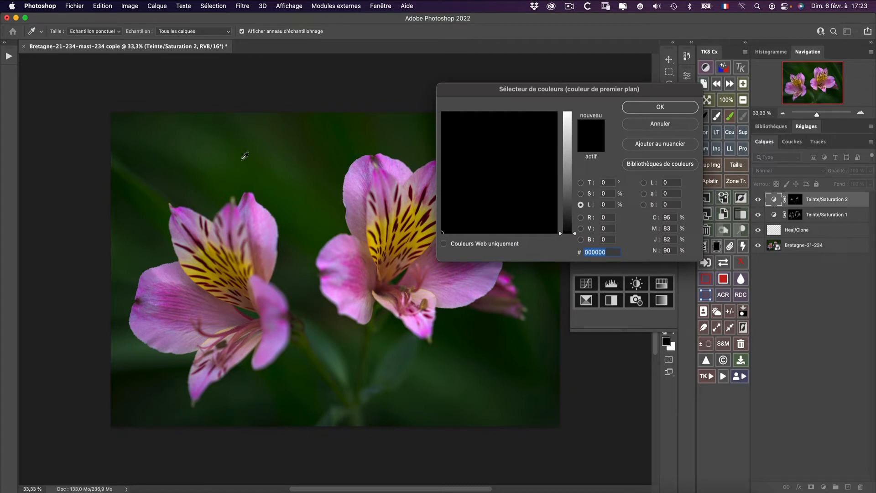
left_click(244, 158)
left_click(681, 109)
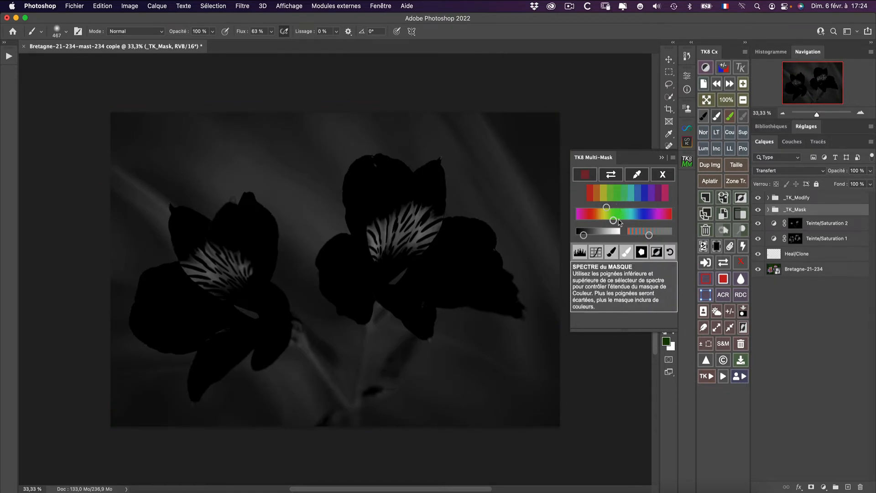
left_click_drag(649, 235, 654, 235)
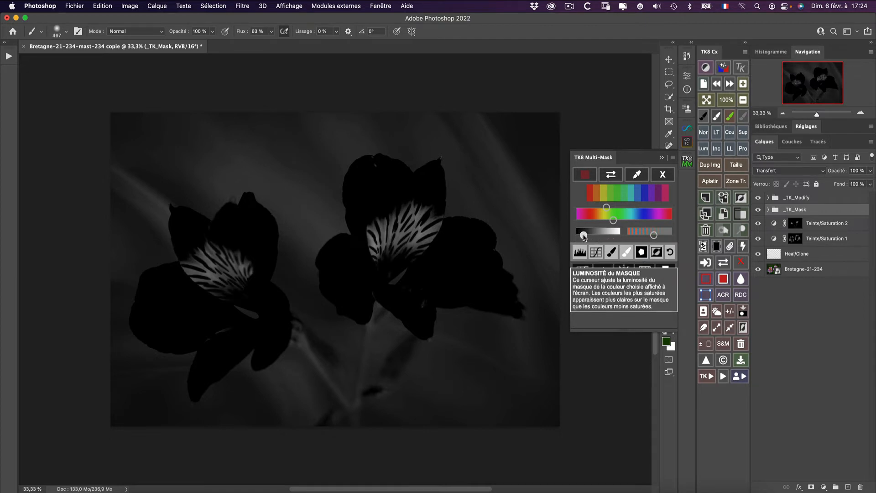
Brighten the green background mask slightly and paint black over the remaining light areas inside both flowers.
left_click_drag(584, 238, 593, 239)
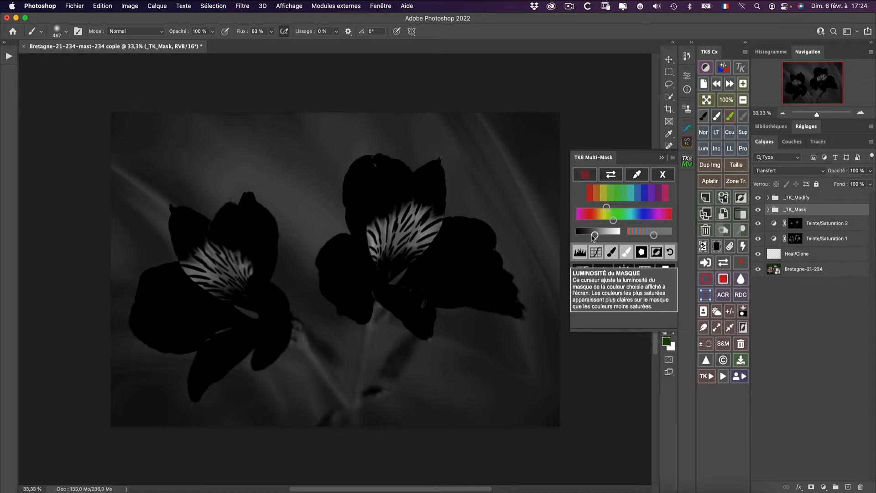
left_click(612, 253)
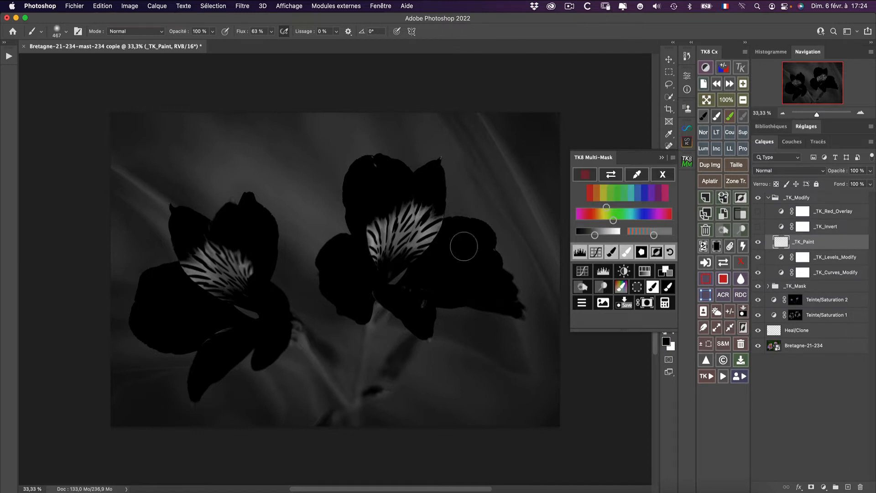
mouse_move(407, 207)
left_mouse_down()
mouse_move(388, 240)
mouse_move(377, 213)
mouse_move(368, 255)
mouse_move(373, 218)
mouse_move(371, 256)
mouse_move(390, 220)
mouse_move(404, 213)
mouse_move(408, 225)
mouse_move(419, 195)
mouse_move(418, 224)
mouse_move(429, 198)
mouse_move(424, 229)
mouse_move(437, 205)
mouse_move(418, 257)
mouse_move(415, 250)
mouse_move(382, 266)
mouse_move(437, 225)
mouse_move(377, 289)
mouse_move(399, 278)
mouse_move(424, 289)
left_mouse_up()
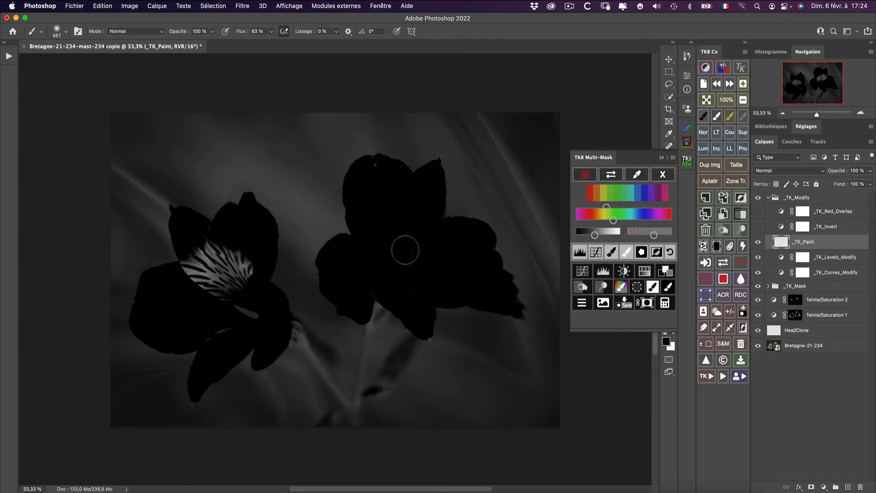
mouse_move(211, 256)
left_mouse_down()
mouse_move(193, 258)
mouse_move(190, 268)
mouse_move(185, 256)
mouse_move(208, 285)
mouse_move(204, 250)
mouse_move(221, 263)
mouse_move(209, 234)
mouse_move(254, 278)
mouse_move(247, 292)
mouse_move(217, 254)
mouse_move(244, 291)
mouse_move(216, 282)
mouse_move(220, 289)
mouse_move(204, 300)
mouse_move(220, 302)
mouse_move(237, 256)
mouse_move(219, 325)
left_mouse_up()
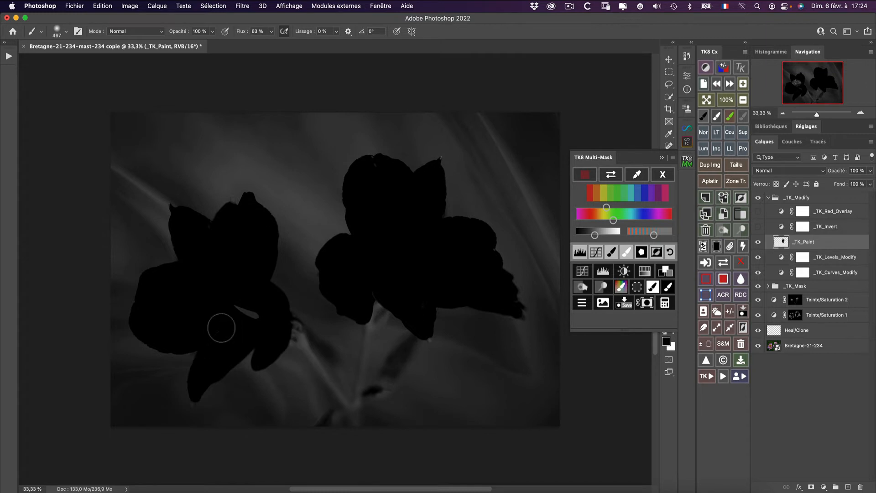
left_click(373, 168)
left_click_drag(255, 295, 257, 321)
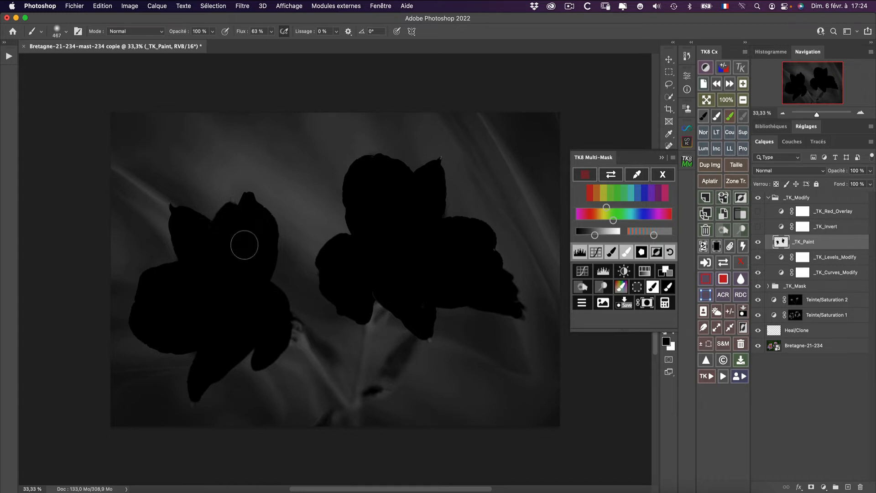
Output the green mask to a Hue/Saturation layer with hue -1, saturation -31 and lightness +39, comparing before and after.
left_click(647, 271)
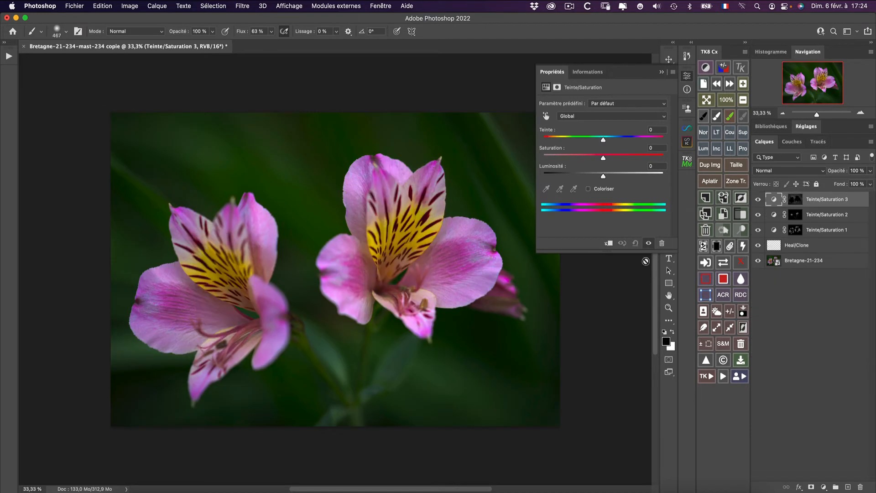
left_click_drag(604, 177, 594, 158)
left_click_drag(574, 178, 626, 178)
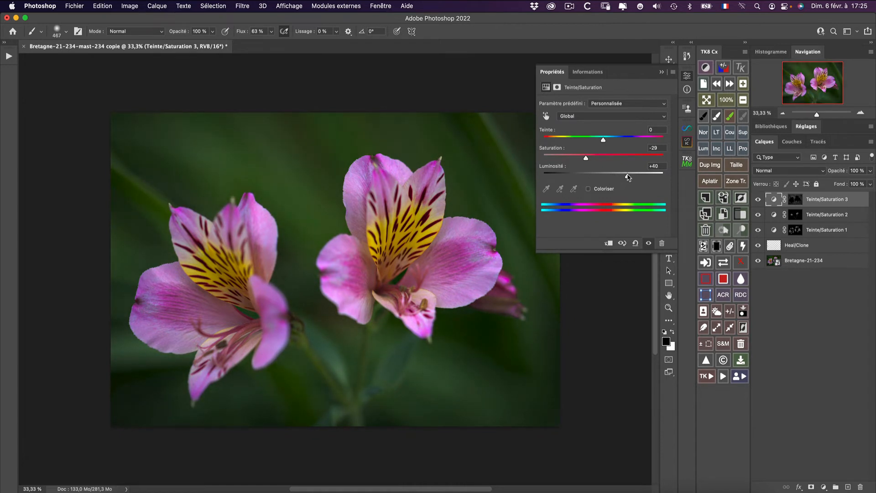
mouse_move(581, 159)
left_mouse_down()
mouse_move(598, 159)
mouse_move(574, 156)
mouse_move(582, 158)
left_mouse_up()
left_click_drag(597, 142, 604, 143)
left_click(759, 199)
left_click(760, 199)
left_click(759, 199)
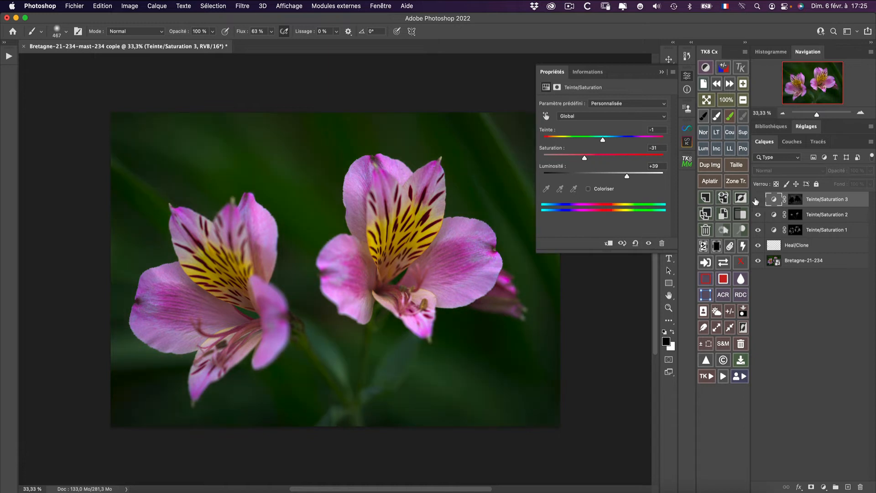
left_click(757, 200)
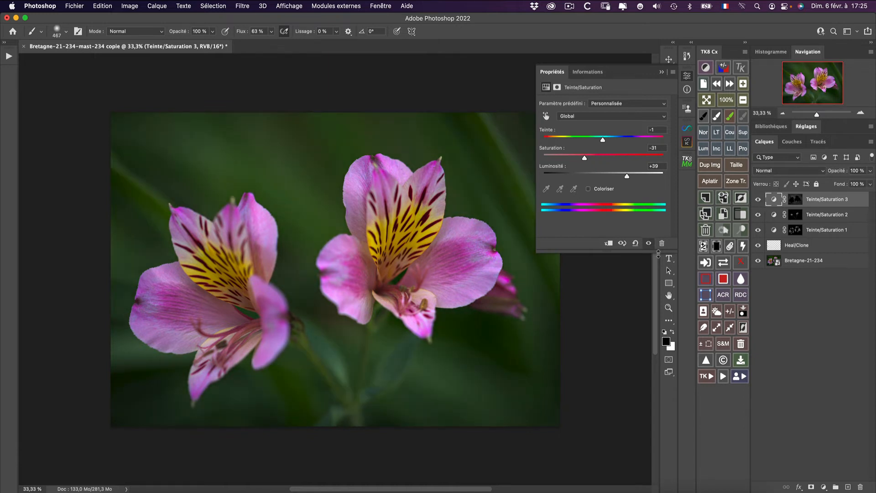
Add a TK8 Color Grading adjustment layer above the three Hue/Saturation layers.
left_click(778, 299)
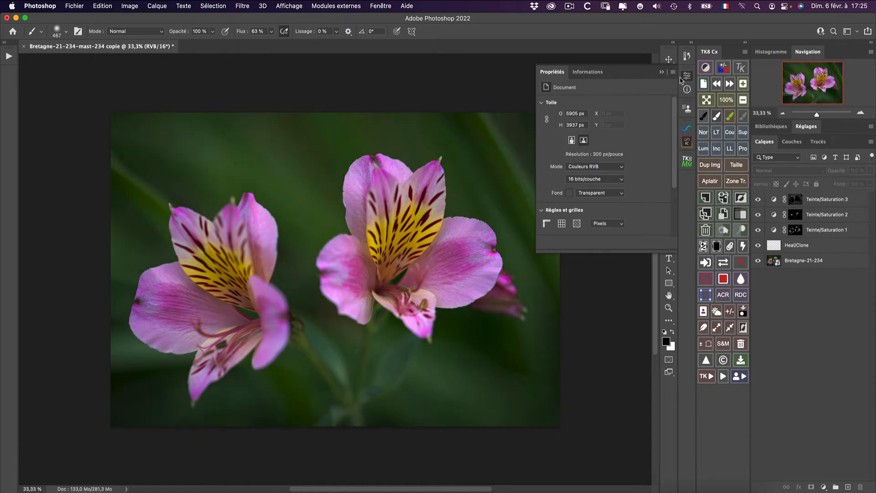
left_click(686, 76)
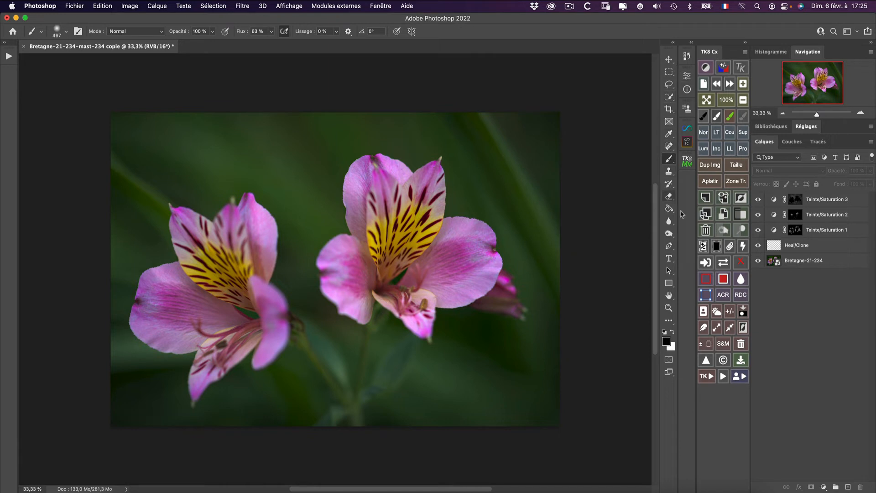
left_click(688, 162)
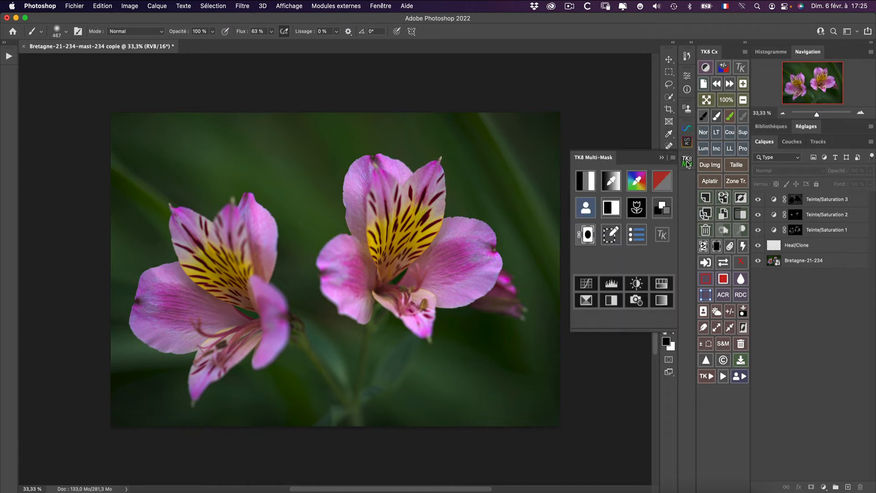
left_click(664, 212)
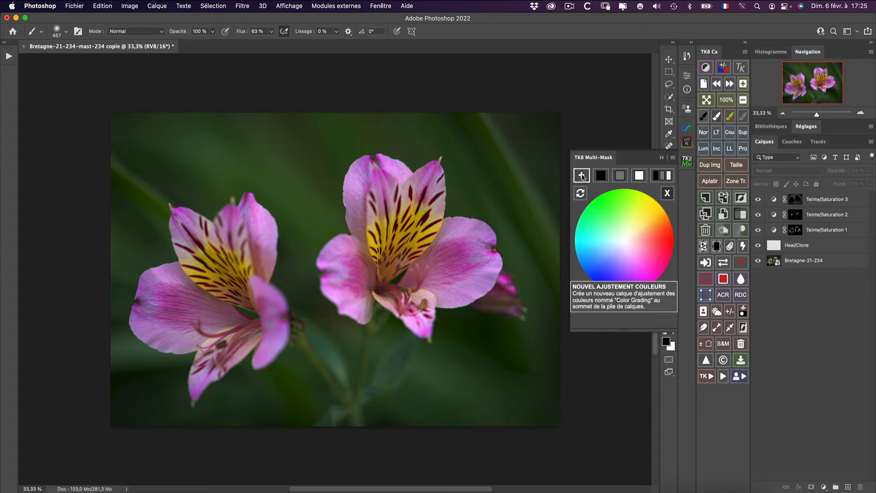
left_click(581, 176)
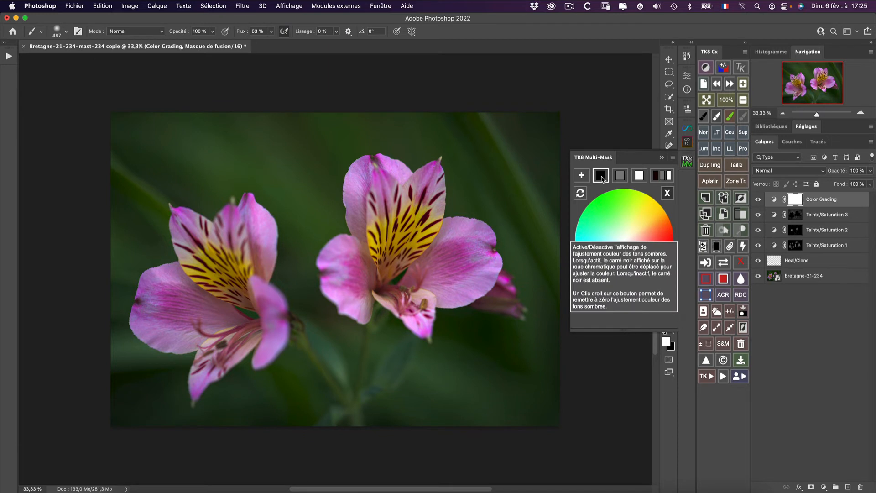
Shift the dark tones of the Color Grading layer slightly towards cyan-blue and lower their brightness.
left_click(602, 177)
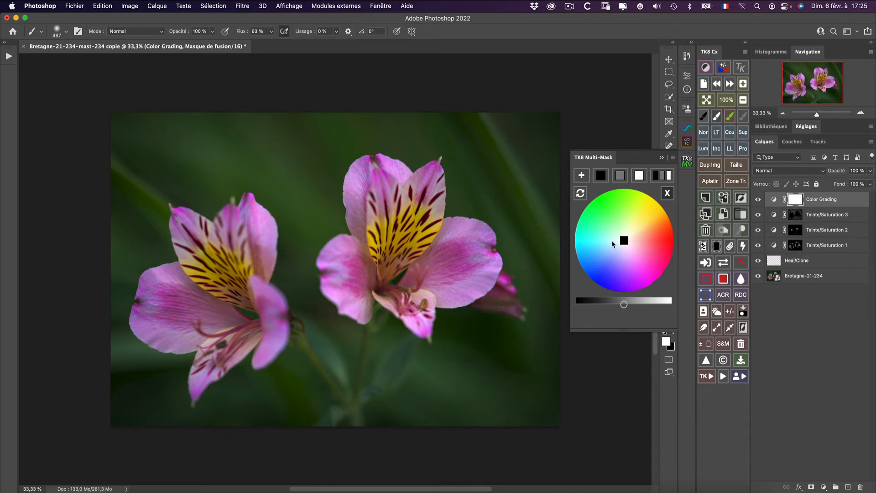
left_click_drag(621, 244, 611, 245)
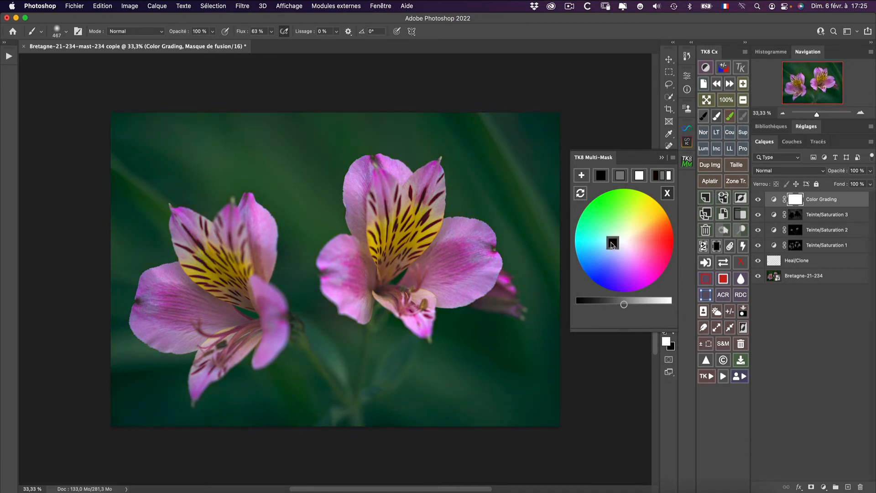
left_click(581, 195)
left_click(581, 195)
left_click_drag(611, 246, 610, 249)
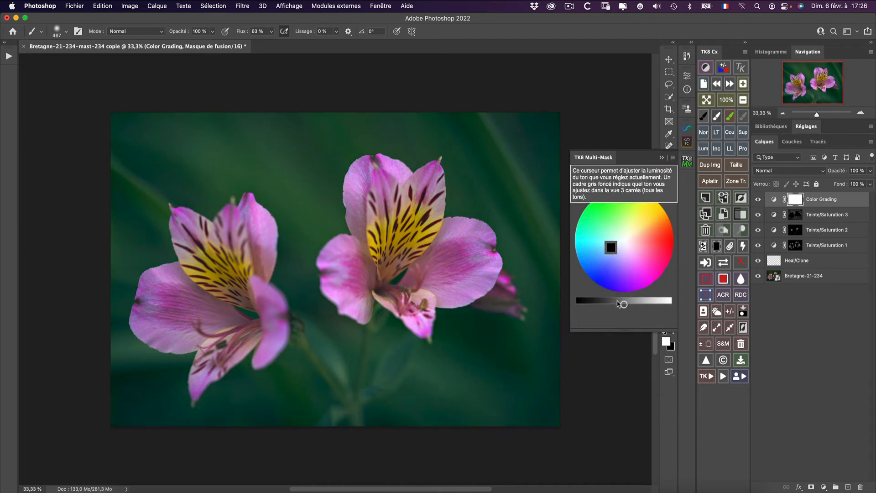
left_click_drag(623, 305, 608, 305)
left_click_drag(611, 248, 614, 253)
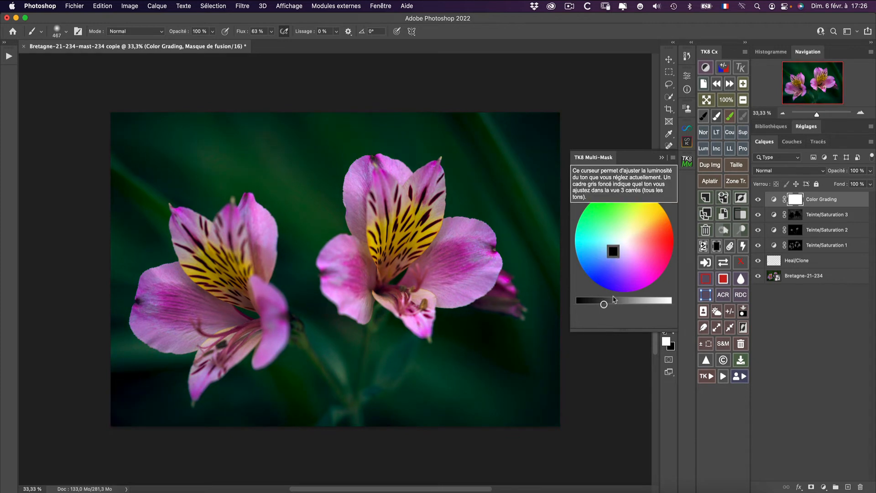
Brighten the light tones of the Color Grading layer and shift their colour slightly from neutral towards magenta.
left_click(644, 177)
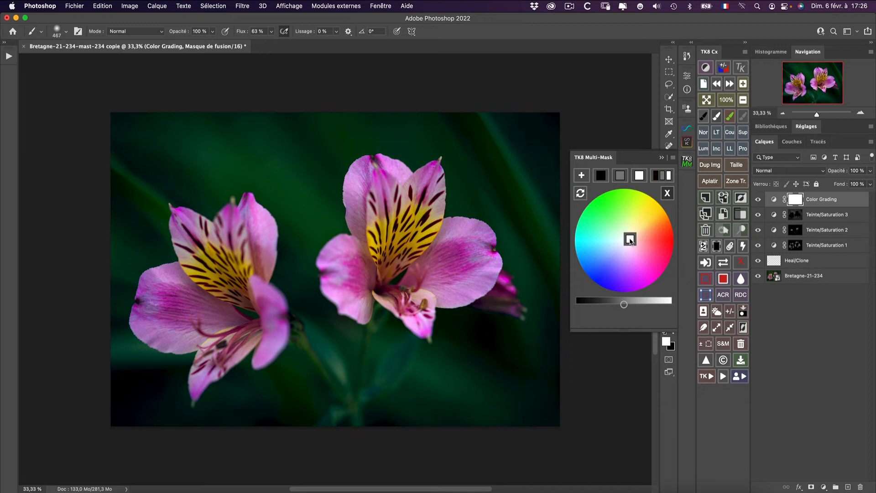
left_click_drag(629, 237, 627, 237)
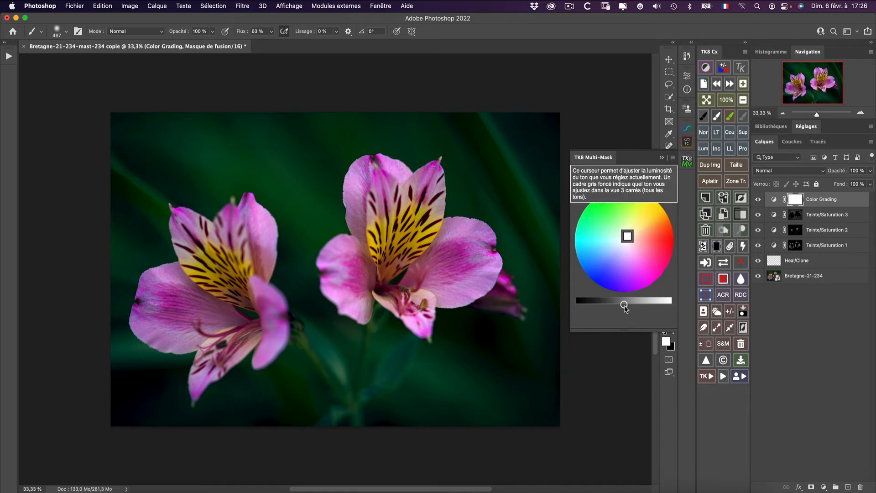
left_click_drag(623, 304, 638, 305)
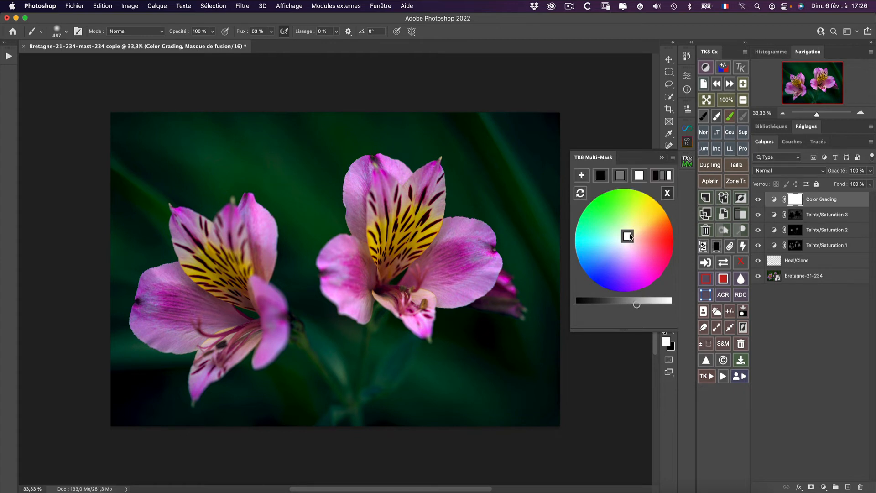
mouse_move(631, 237)
left_mouse_down()
mouse_move(640, 232)
mouse_move(625, 248)
left_mouse_up()
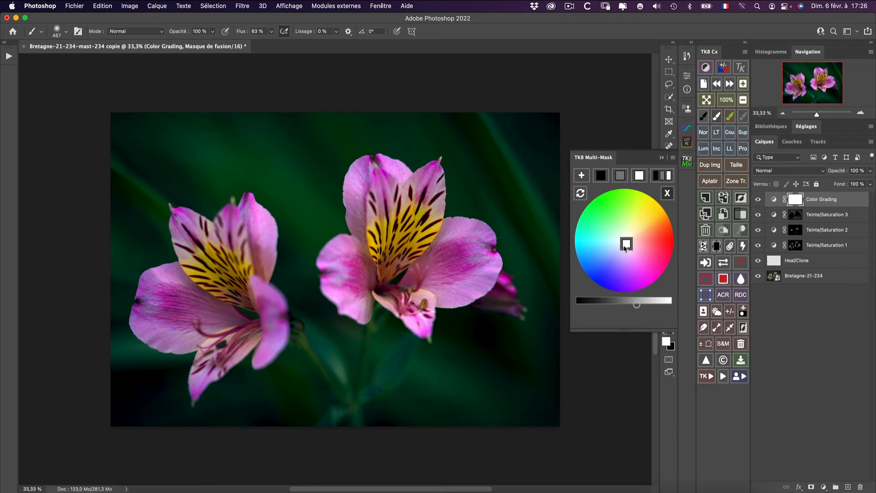
Compare the Color Grading layer in Color and Normal blend modes, finishing on Normal.
left_click(580, 194)
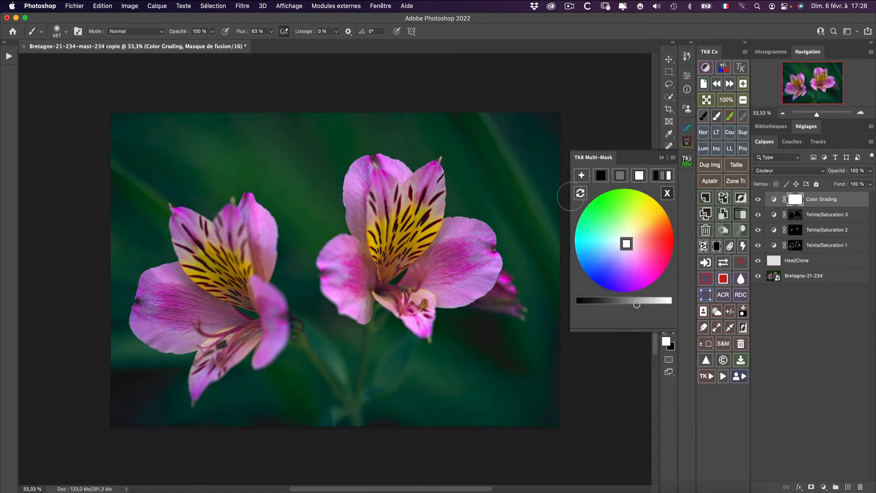
left_click(579, 195)
left_click(583, 196)
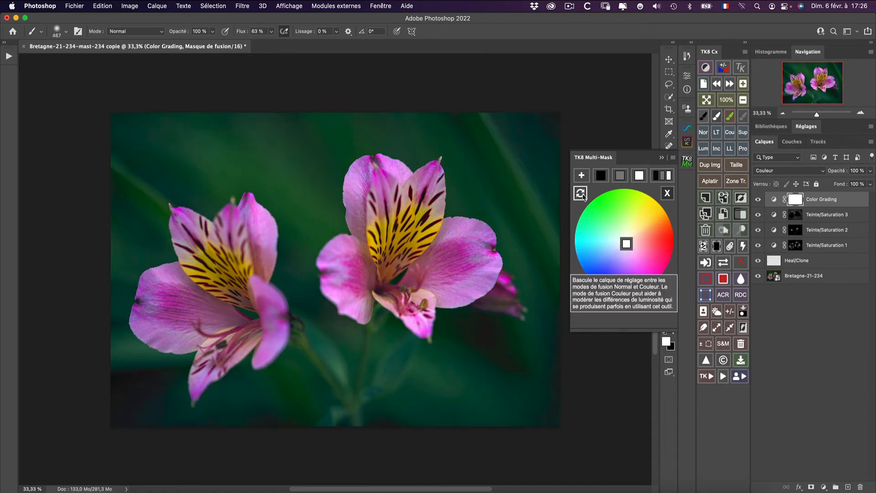
left_click(583, 197)
left_click(584, 196)
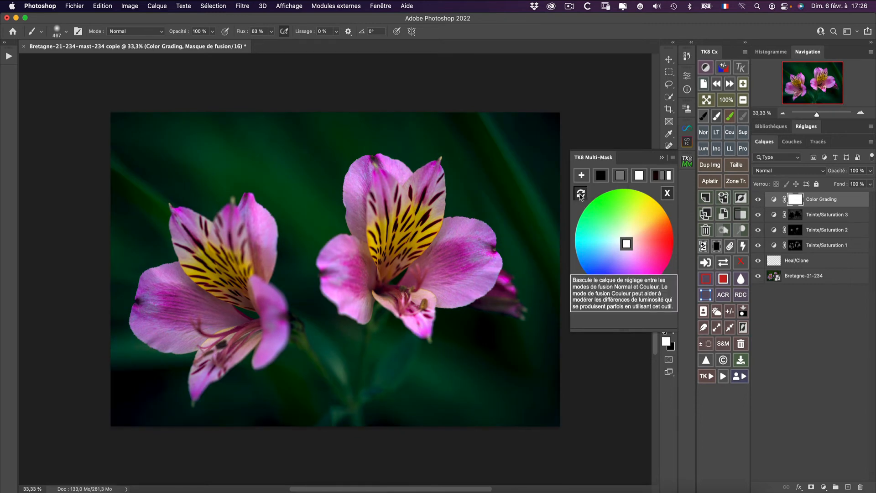
left_click(583, 195)
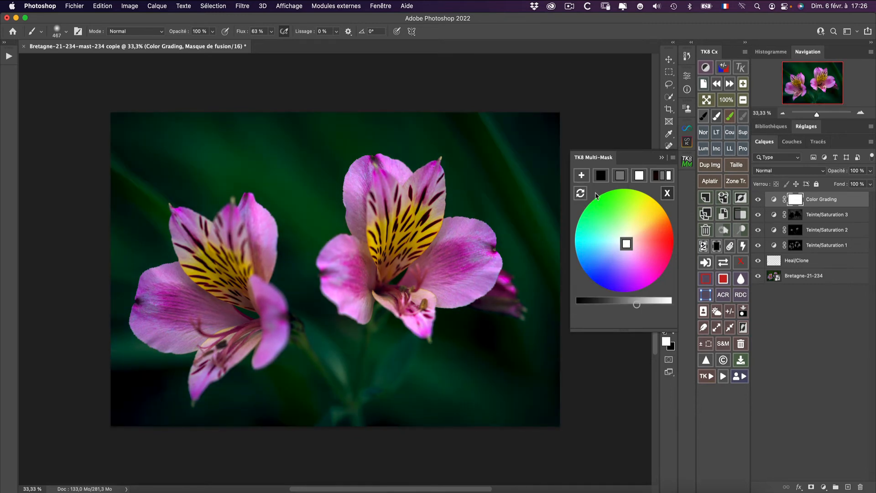
left_click(582, 196)
left_click(580, 195)
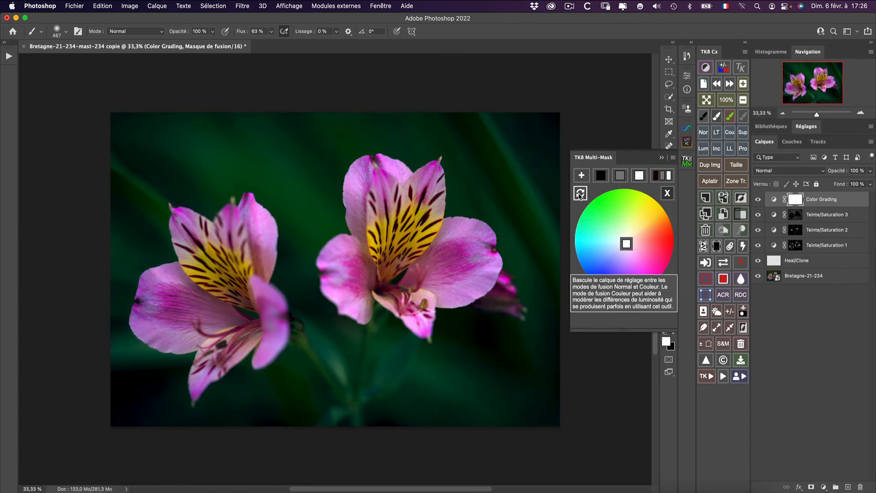
Exit colour grading and lower the Color Grading layer's opacity to about 80%, comparing the image with and without it.
left_click(816, 334)
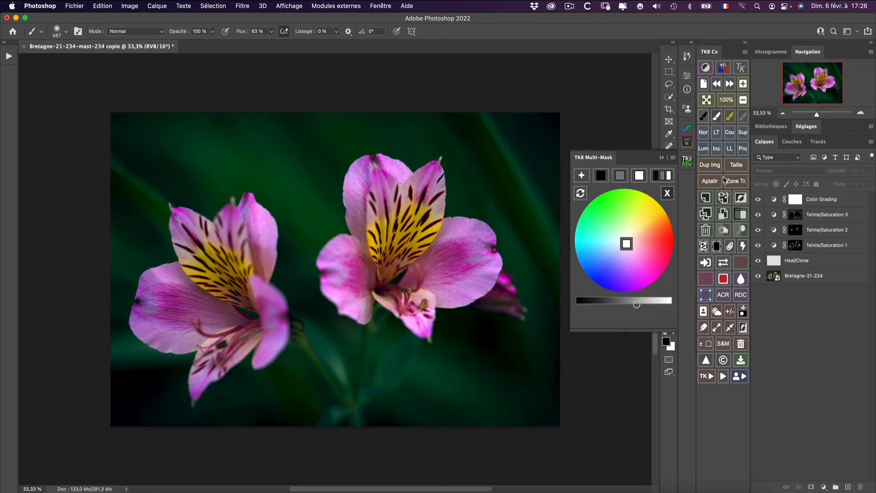
left_click(667, 193)
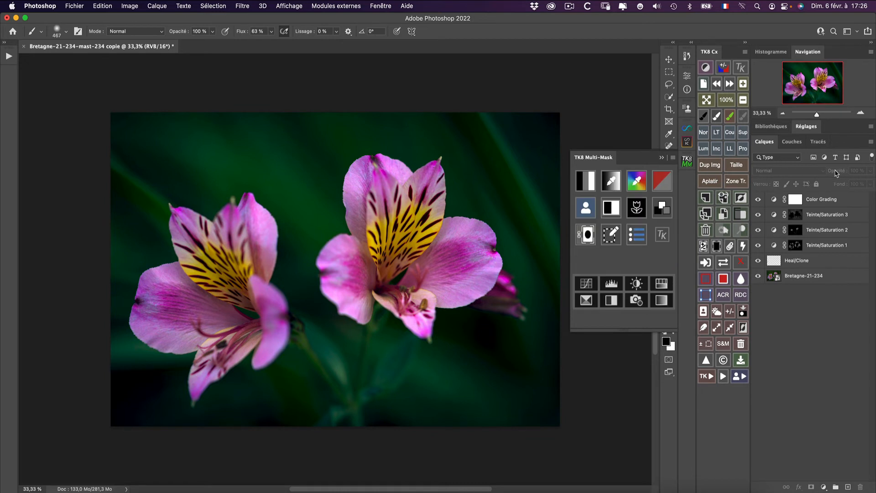
left_click(836, 202)
left_click_drag(841, 172, 833, 174)
left_click(759, 199)
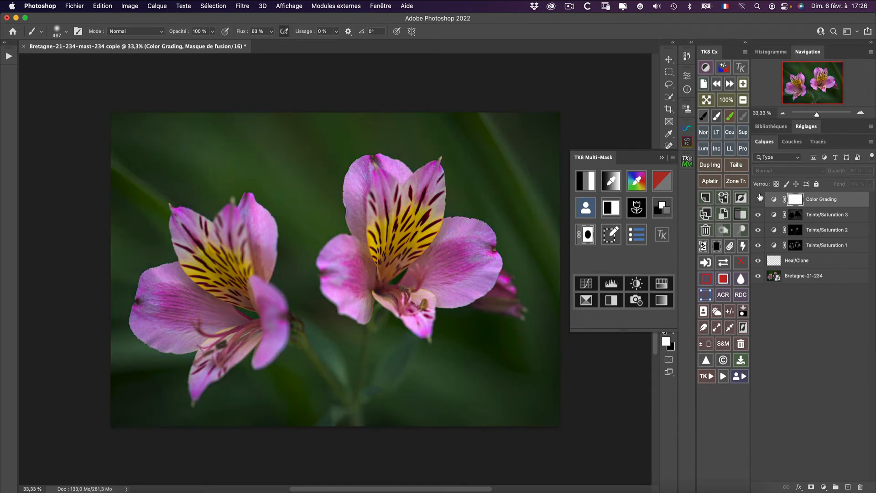
left_click(759, 199)
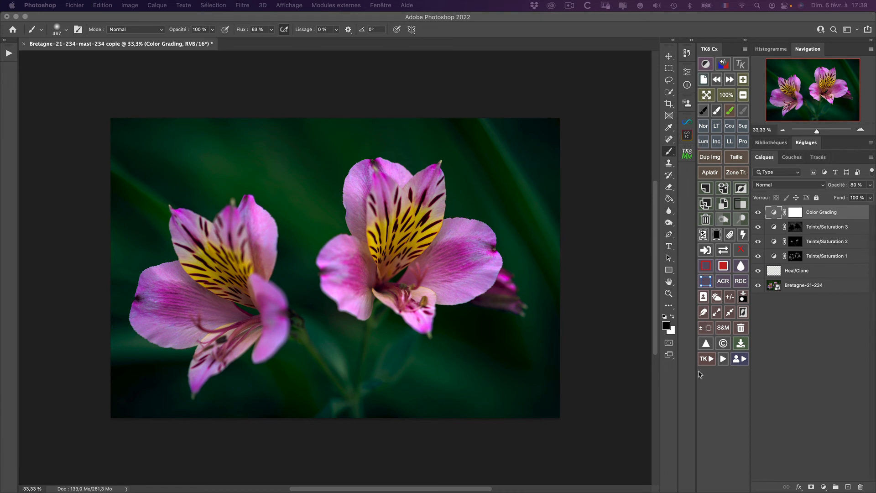
Apply the TK8 Vignettage action with a Gaussian blur radius of 182.4 pixels.
left_click(687, 155)
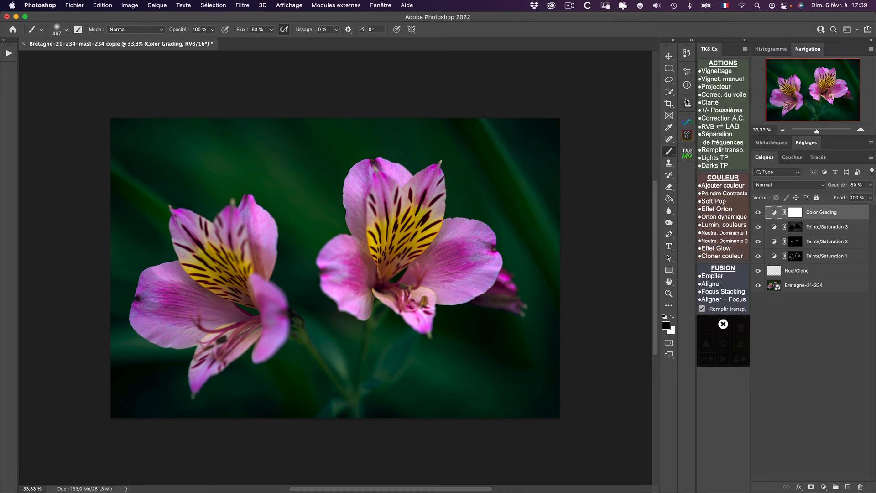
left_click(720, 72)
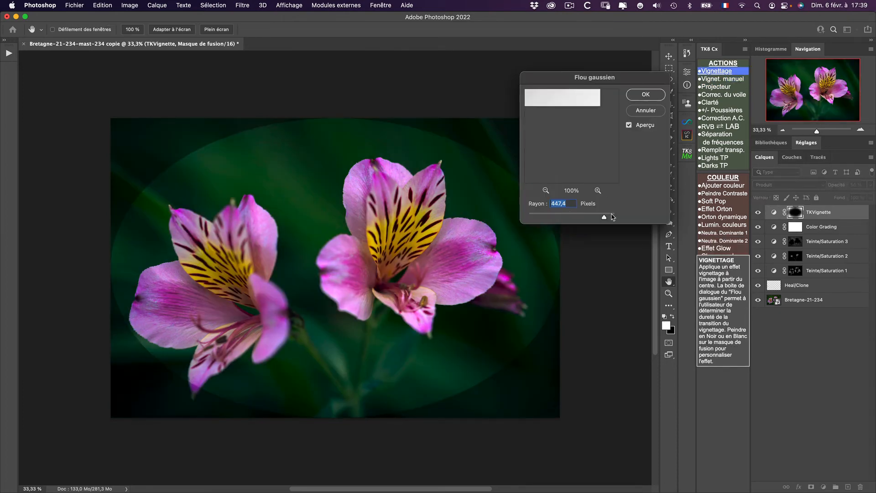
mouse_move(604, 217)
left_mouse_down()
mouse_move(571, 218)
mouse_move(597, 218)
left_mouse_up()
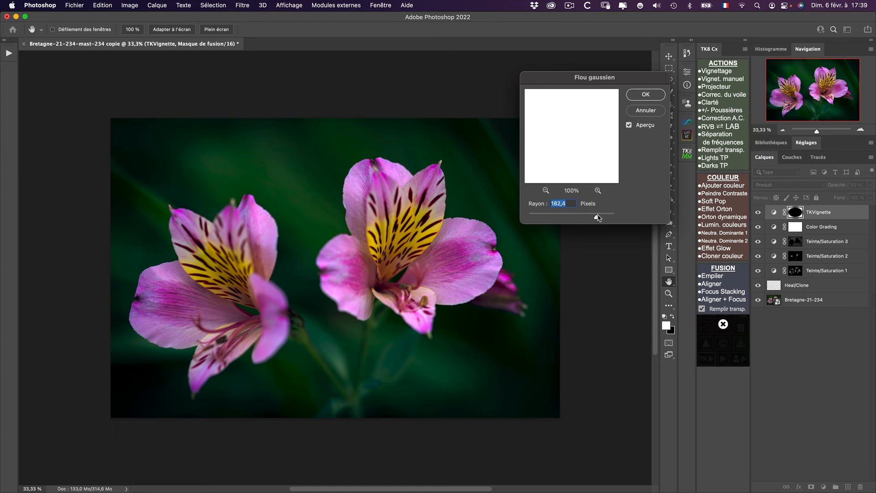
left_click(646, 95)
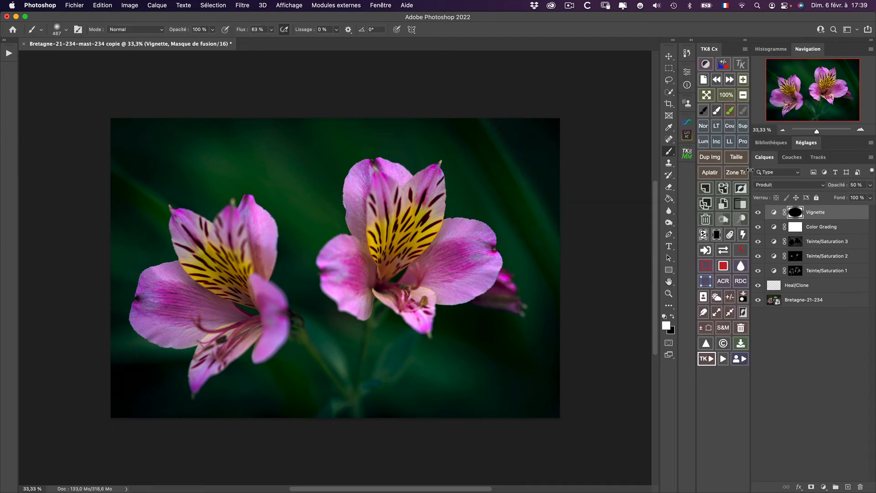
Compare the image with and without the Vignette layer, and lower the layer's opacity to 21%.
left_click(758, 213)
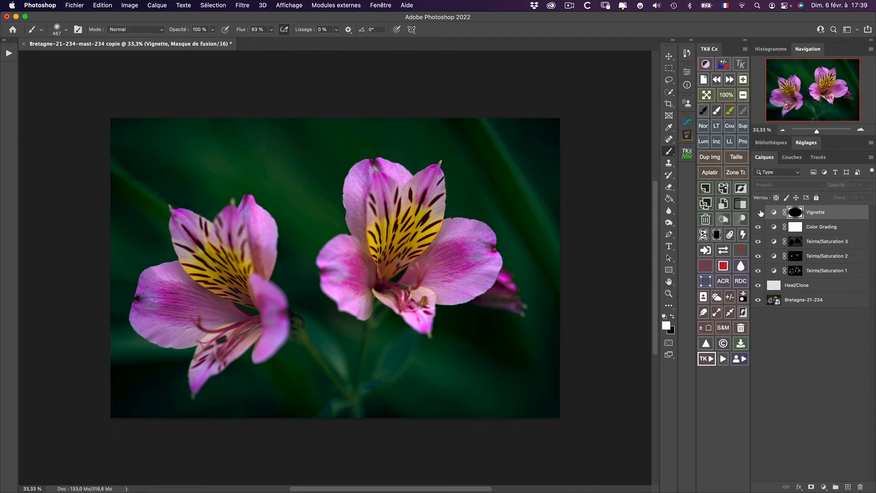
left_click(759, 212)
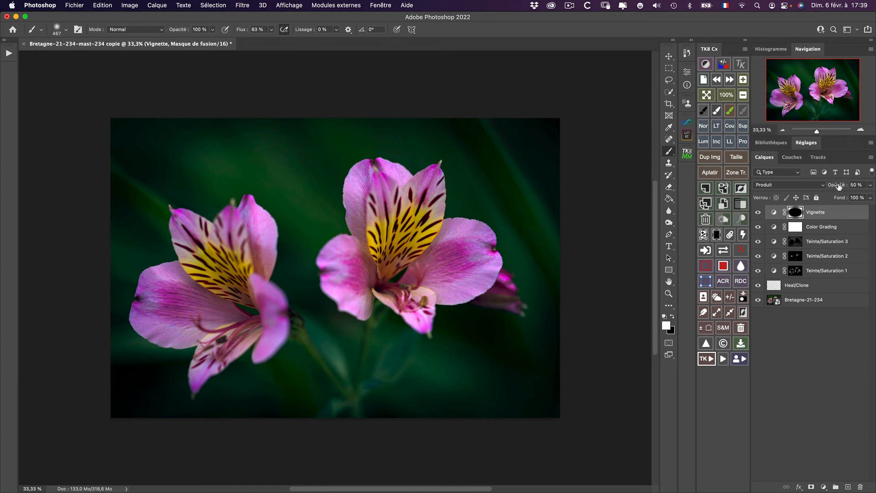
left_click_drag(839, 185, 832, 184)
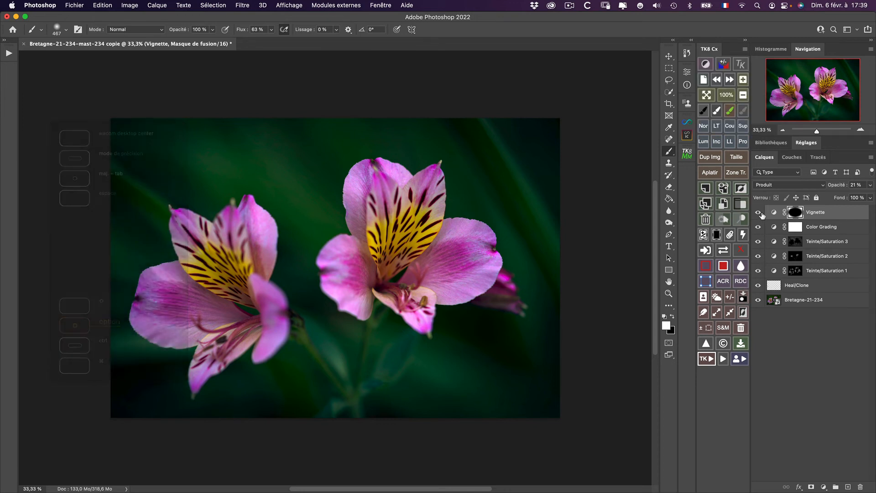
Hide the five adjustment layers, show Teinte/Saturation 1 again and rename it "Violet Fleur".
left_click_drag(758, 214, 756, 270)
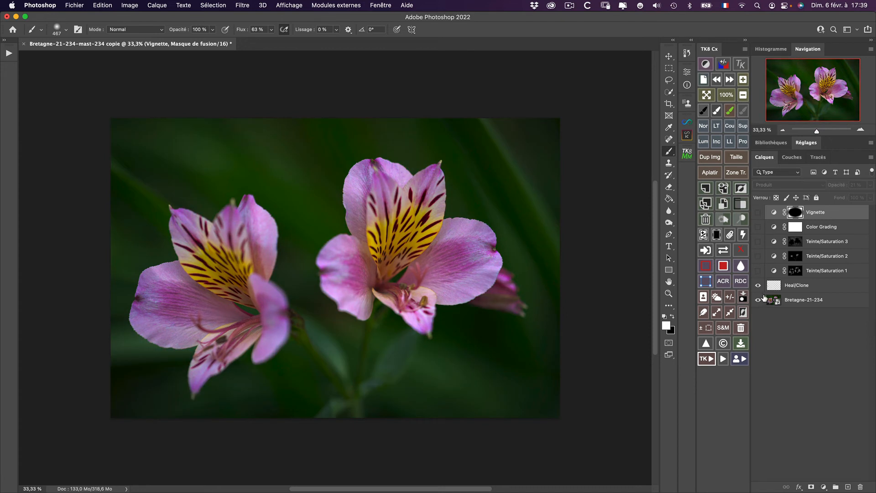
key("alt")
left_click(758, 272)
double_click(821, 270)
type("V")
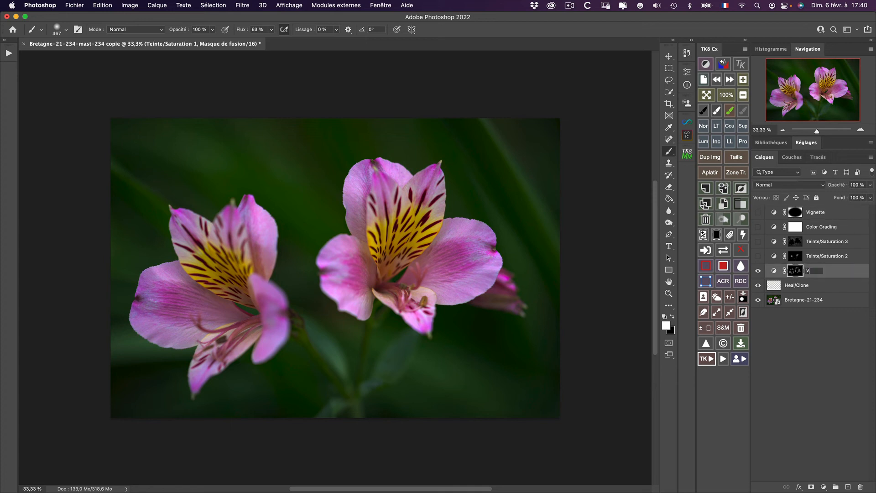
type("iolet Fleur")
key("Return")
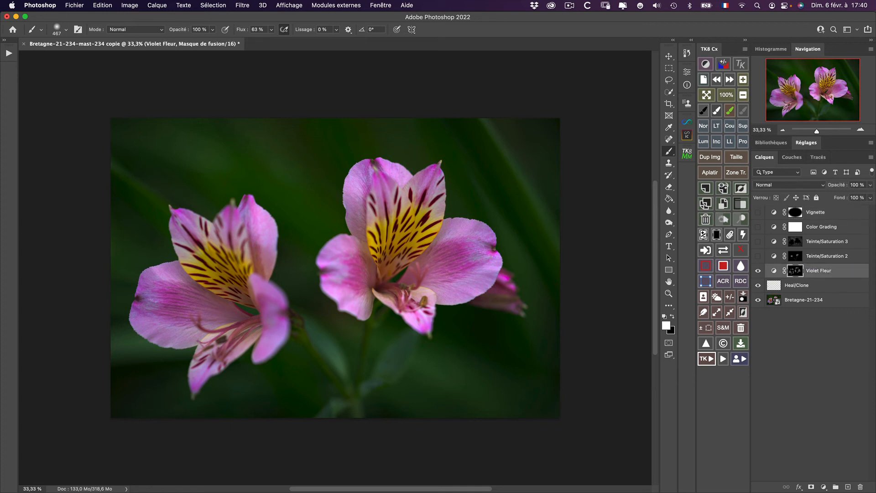
Show the Teinte/Saturation 2 layer again and rename it "Jaune fleur".
left_click(825, 256)
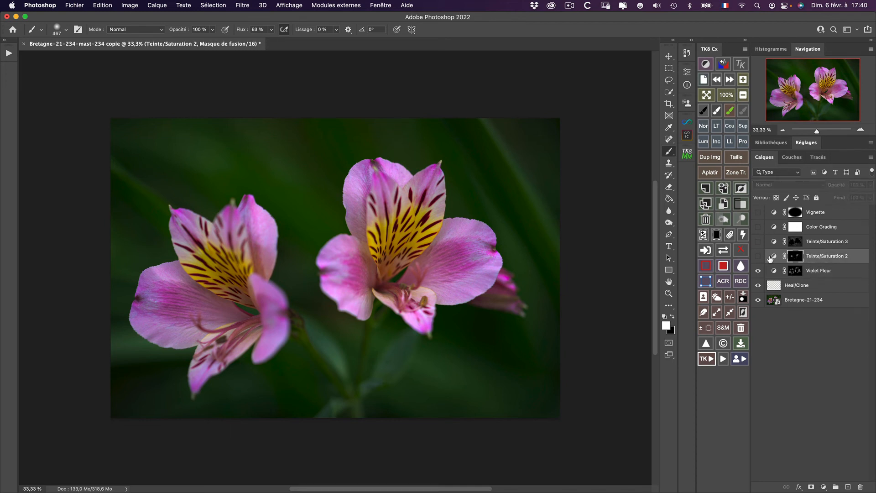
double_click(817, 256)
type("Jau")
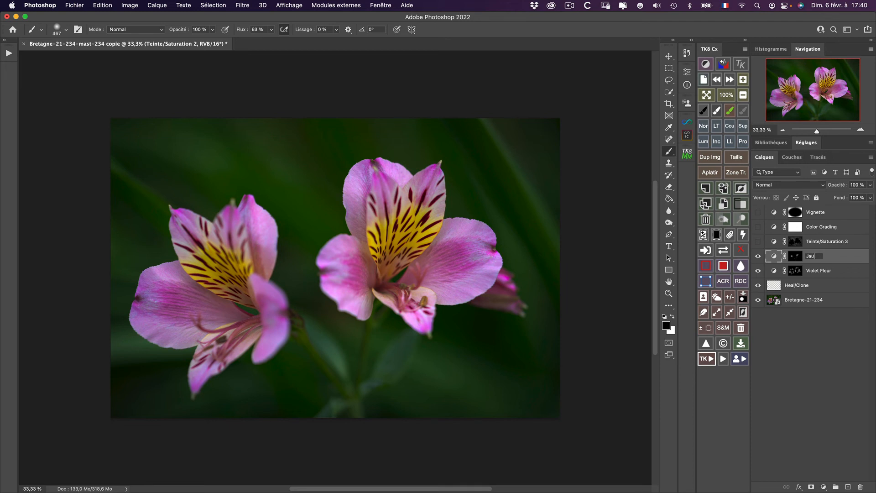
type("ne fleur")
key("Return")
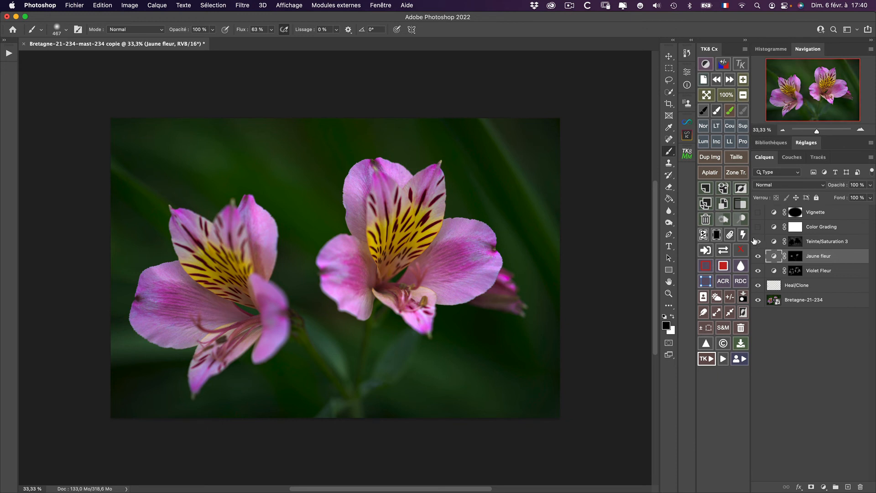
Show the Teinte/Saturation 3 layer again and rename it "Arrière plan".
left_click(758, 242)
double_click(819, 242)
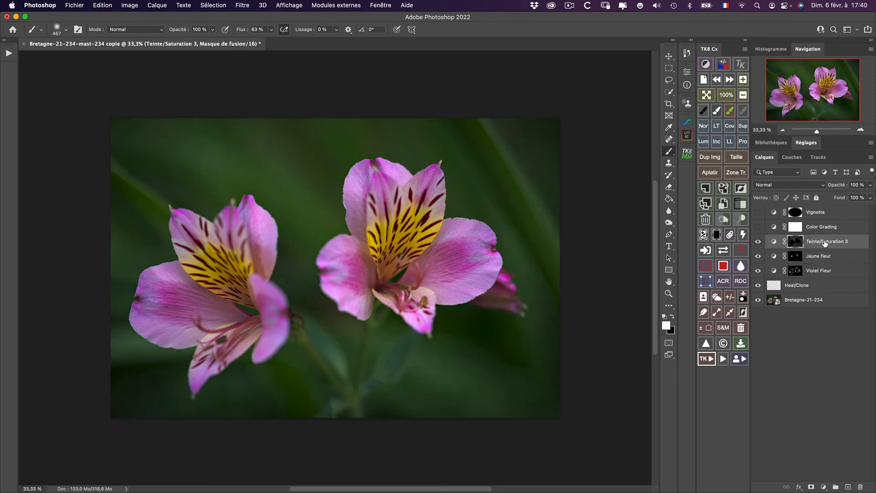
type("Arri")
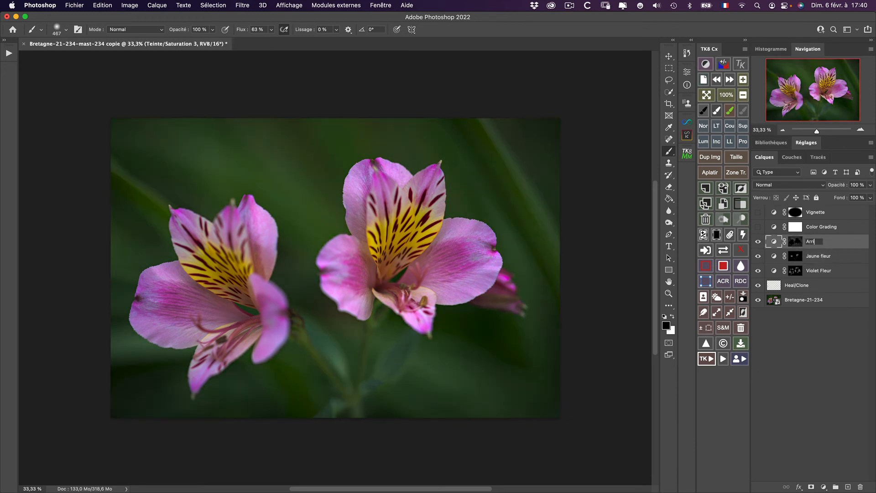
type("ère plan")
key("Return")
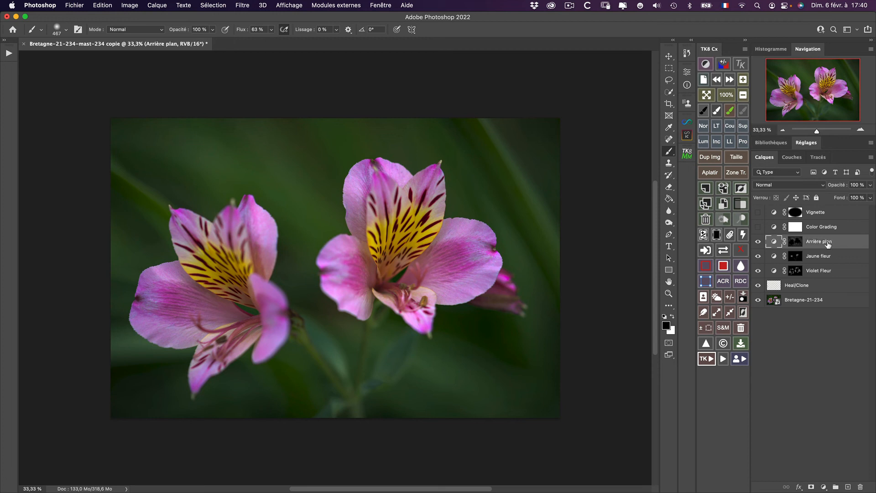
Compare the image with and without the Color Grading layer, and make the Color Grading and Vignette layers visible again.
left_click(758, 227)
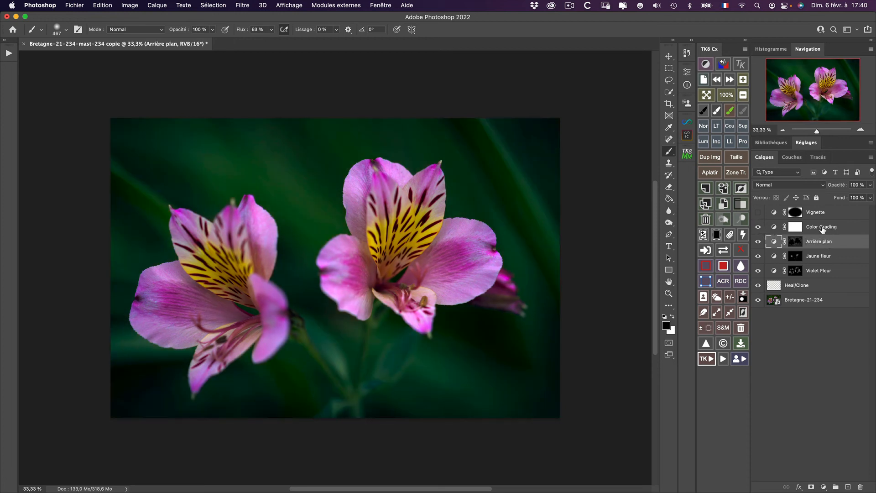
left_click(757, 227)
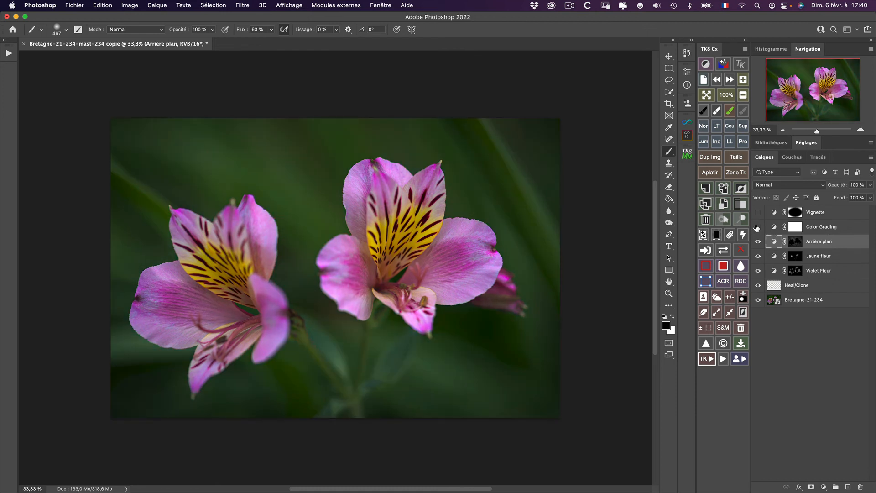
left_click(757, 227)
left_click(758, 213)
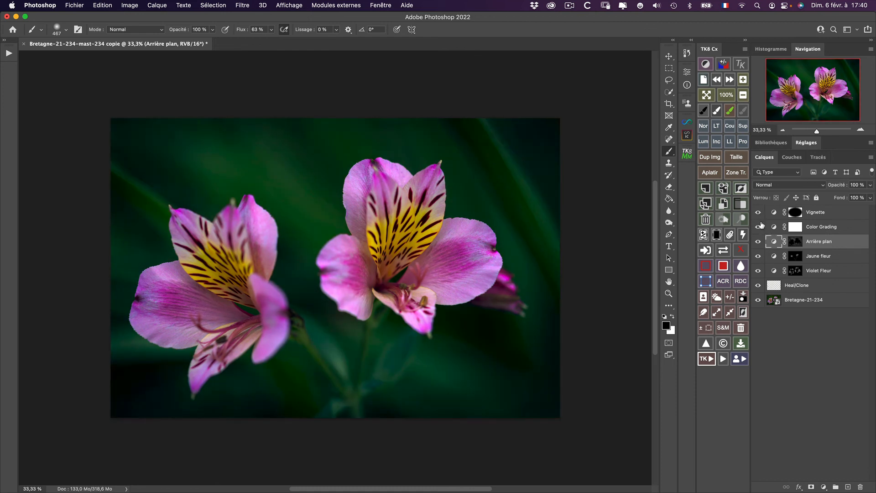
Compare the finished image with the original Bretagne-21-234 layer shown alone, ending with all layers visible.
left_click(758, 213)
left_click(758, 301)
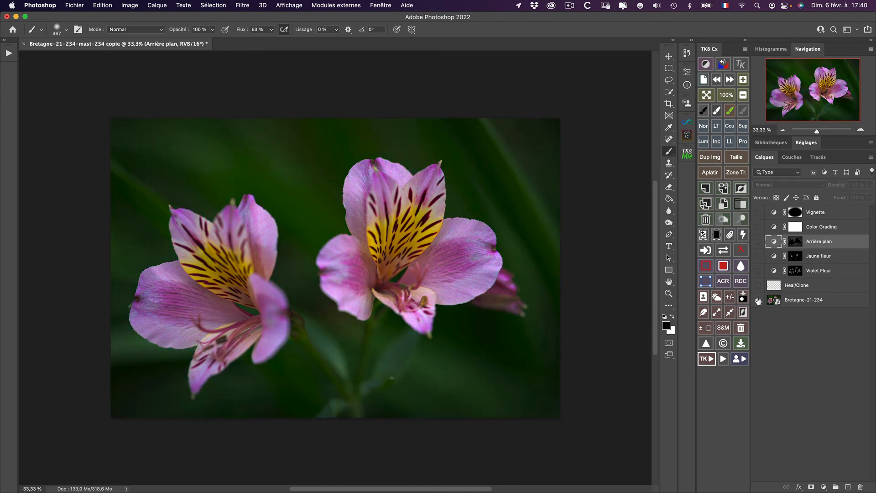
left_click(761, 300)
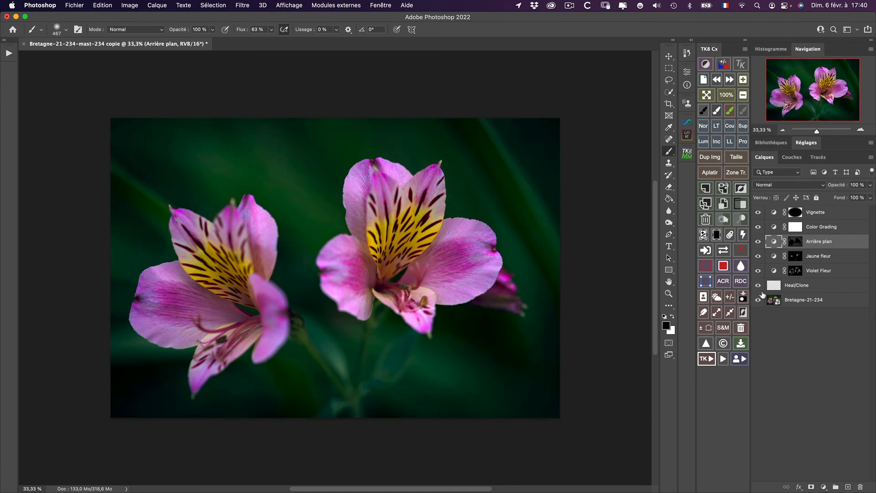